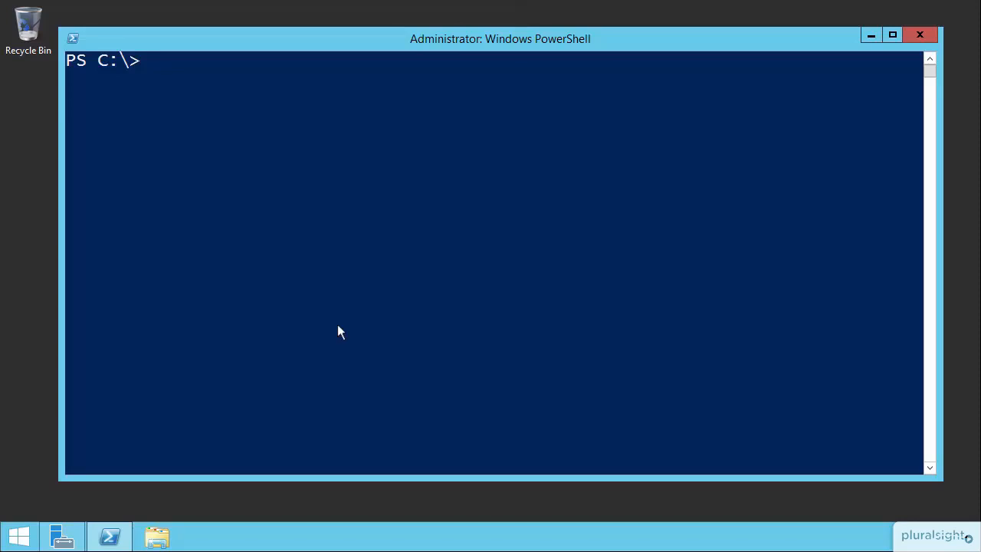
- Run get-help with the wildcard *-vm* to list the virtual machine cmdlets
left_click(322, 210)
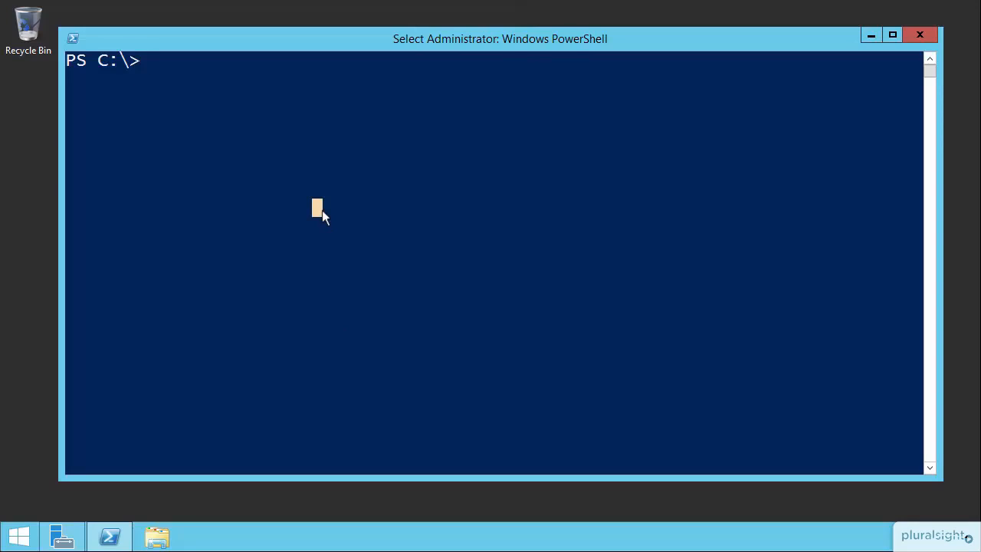
type("get-he")
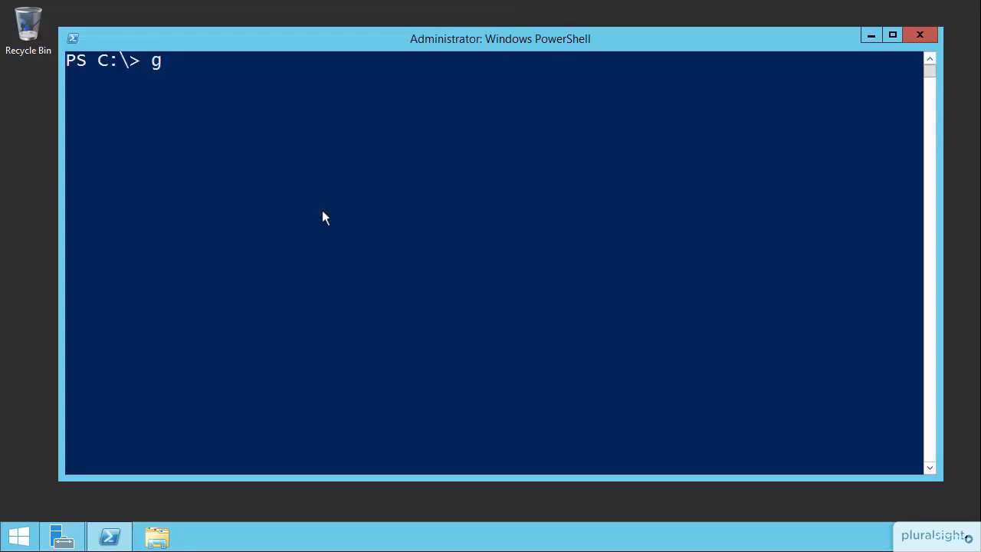
type("lp")
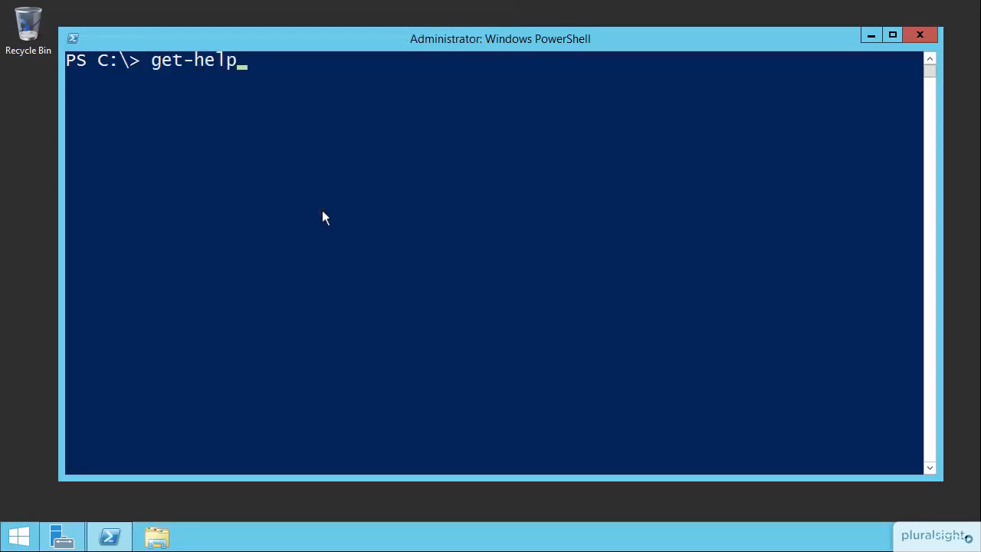
type(" *vm*")
key("Left")
key("Left")
key("Left")
type("-")
key("End")
key("Return")
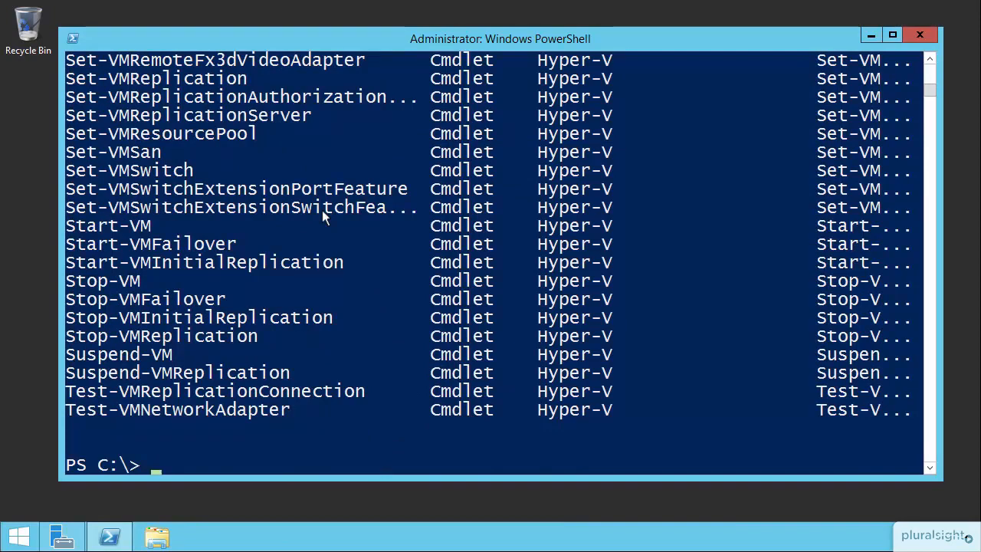
- Browse the listed cmdlets and highlight a Hyper-V module entry, and clear the console
scroll(321, 209, "up", 4)
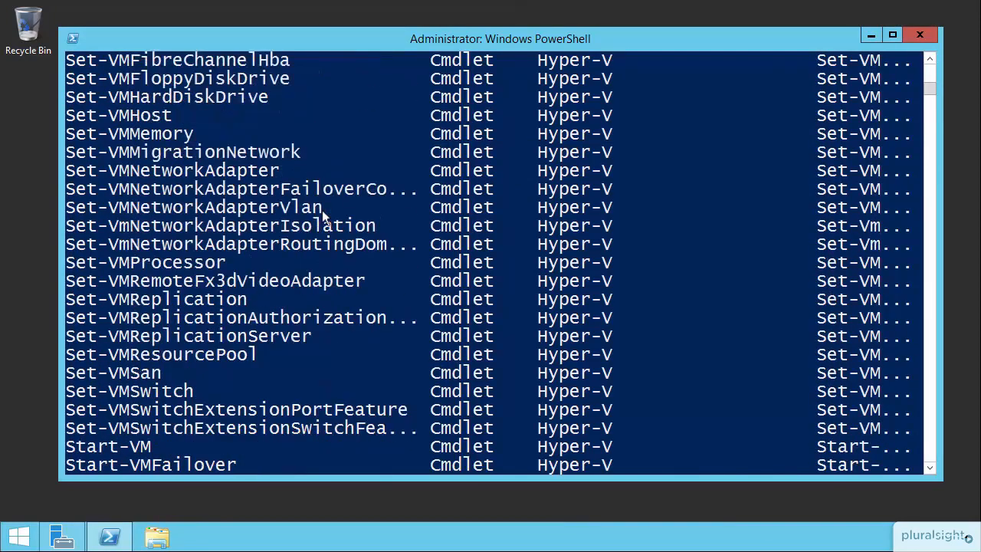
scroll(322, 216, "up", 7)
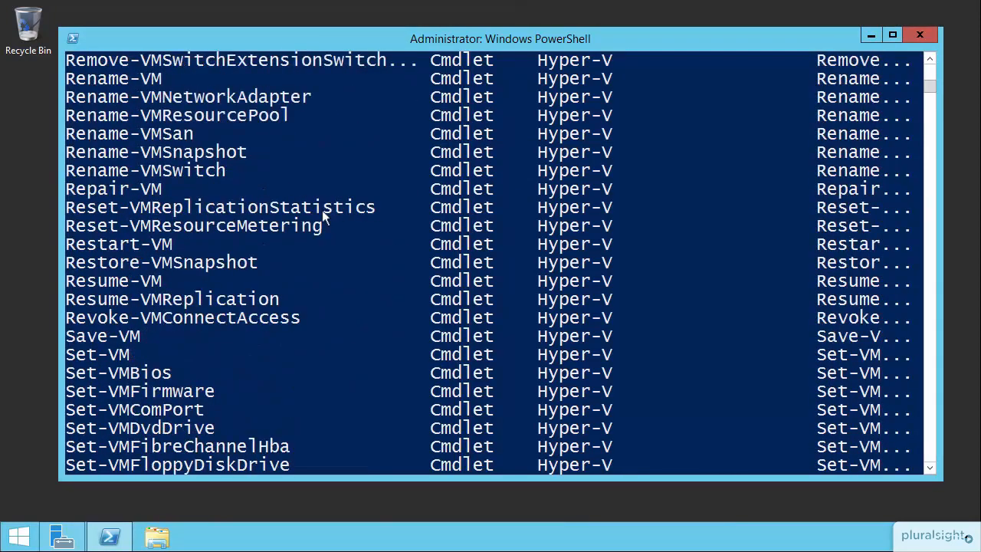
scroll(322, 218, "up", 3)
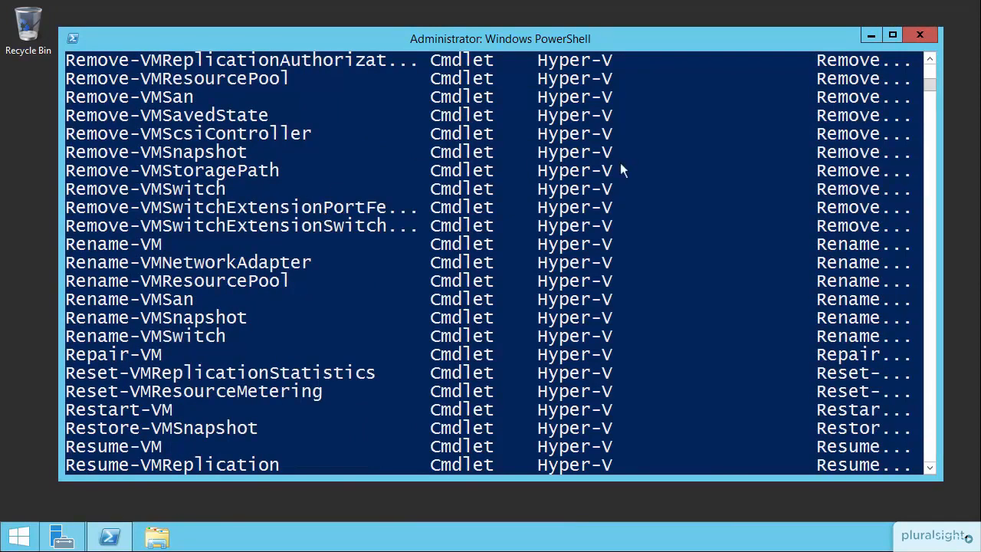
left_click(531, 188)
left_click_drag(536, 189, 618, 193)
key("Return")
type("cls")
key("Return")
- List all commands of the Hyper-v module with get-command, piped to Format-table -AutoSize, and review them from the beginning
type("get-")
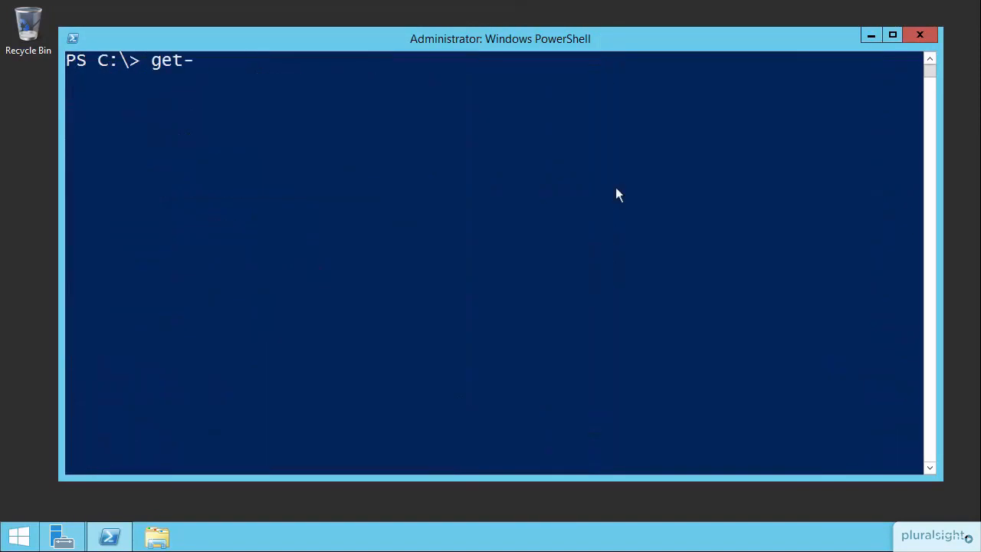
type("command -mod")
key("Tab")
type("Hy")
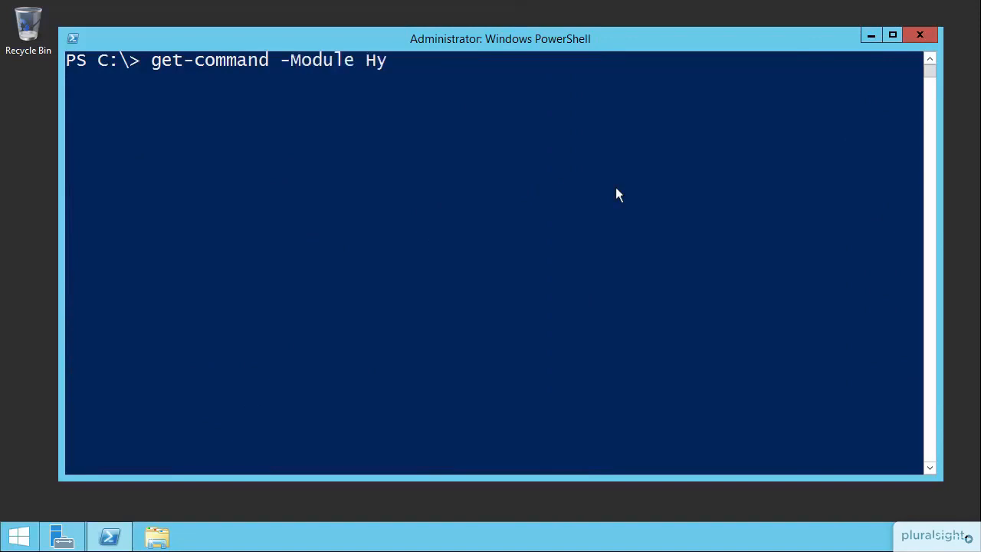
type("per-v | Format-")
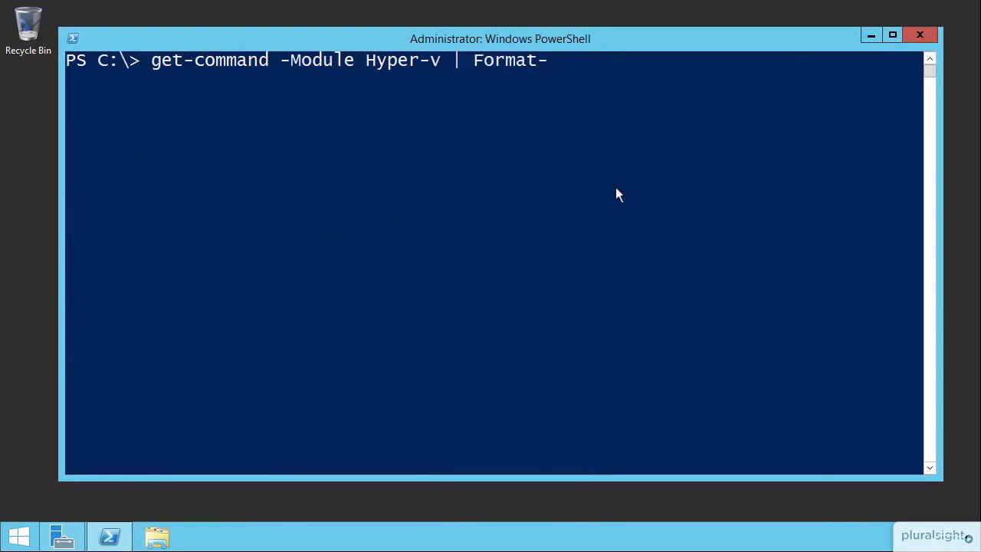
type("table -AutoSize")
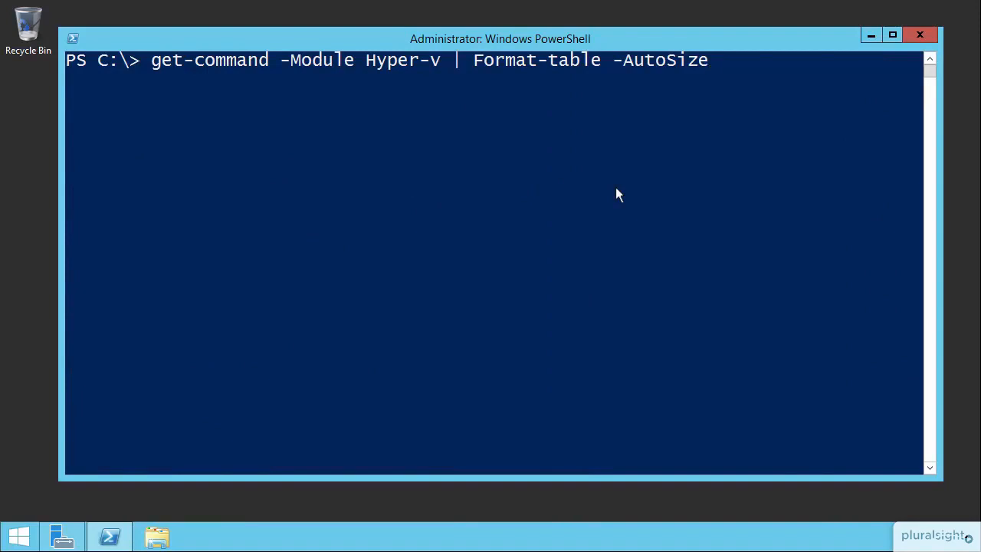
key("Return")
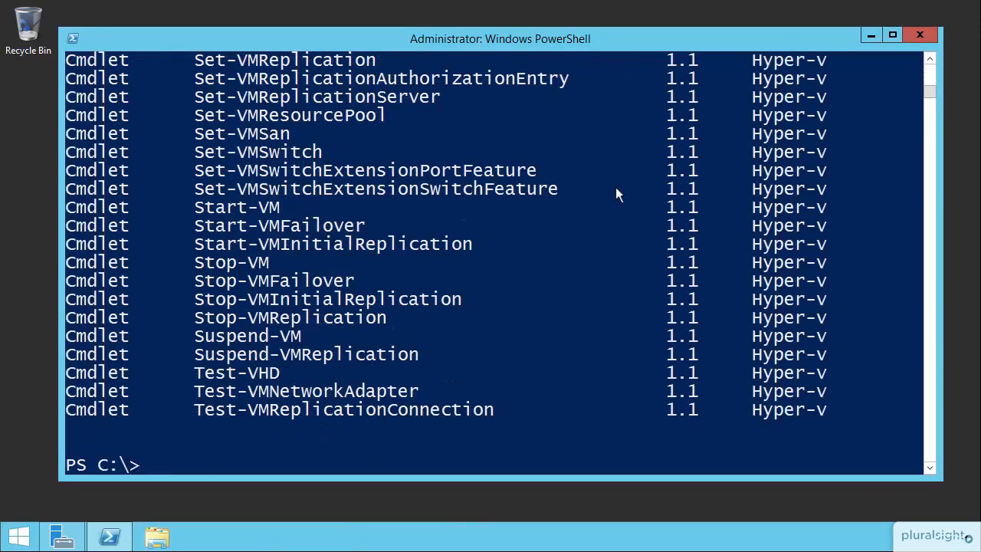
scroll(617, 195, "up", 15)
scroll(616, 191, "up", 15)
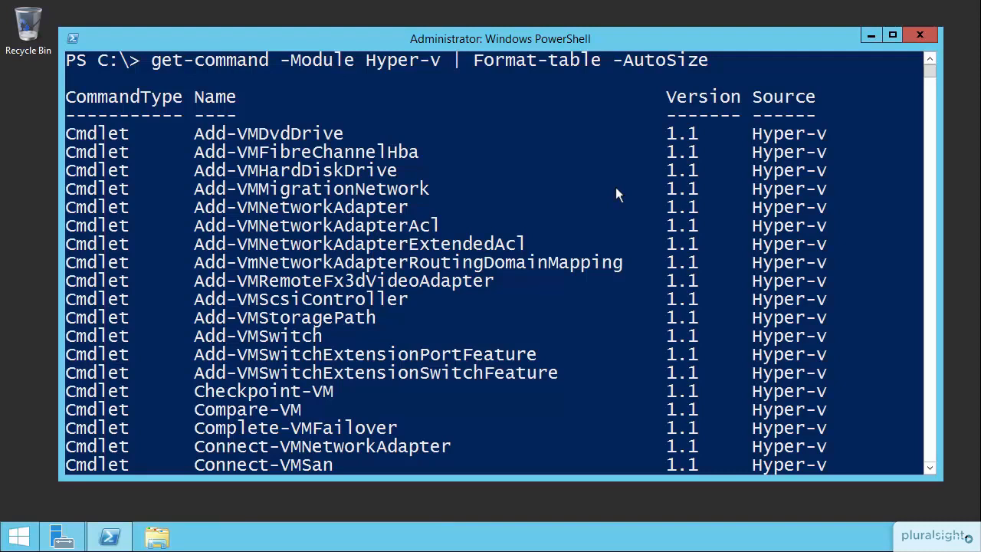
- Clear the console and count the Hyper-v module commands by rerunning the previous get-command line piped to measure
type("cls")
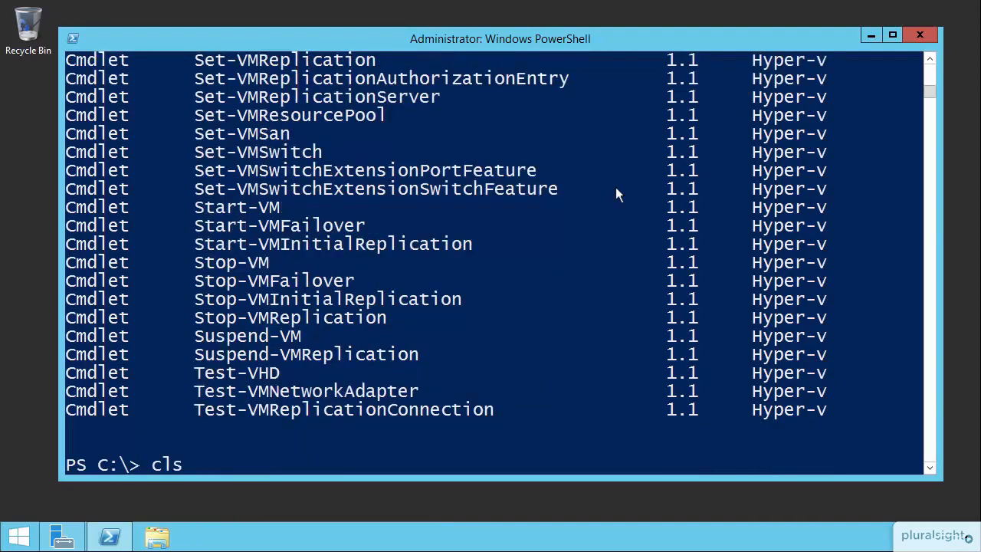
key("Return")
key("Up")
key("Up")
type("| measure")
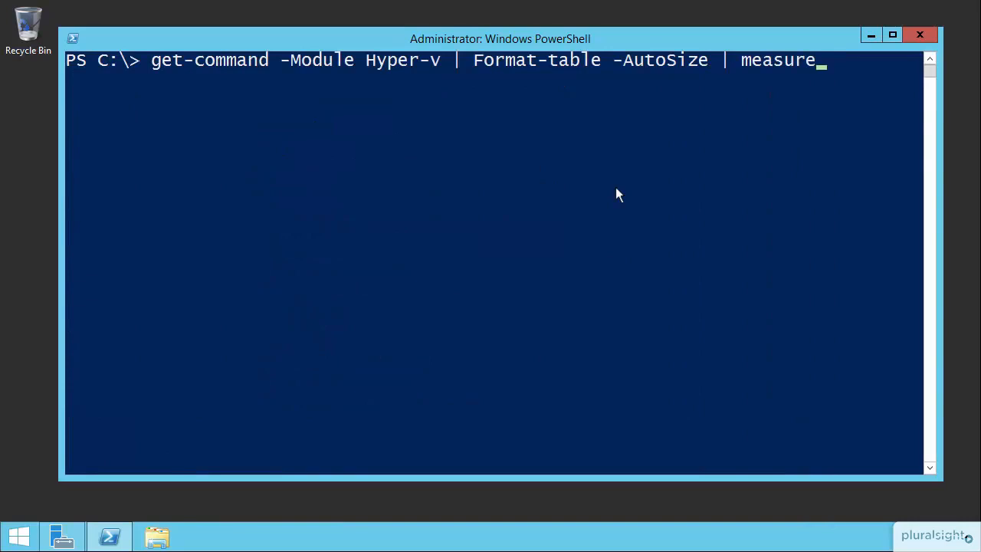
key("Return")
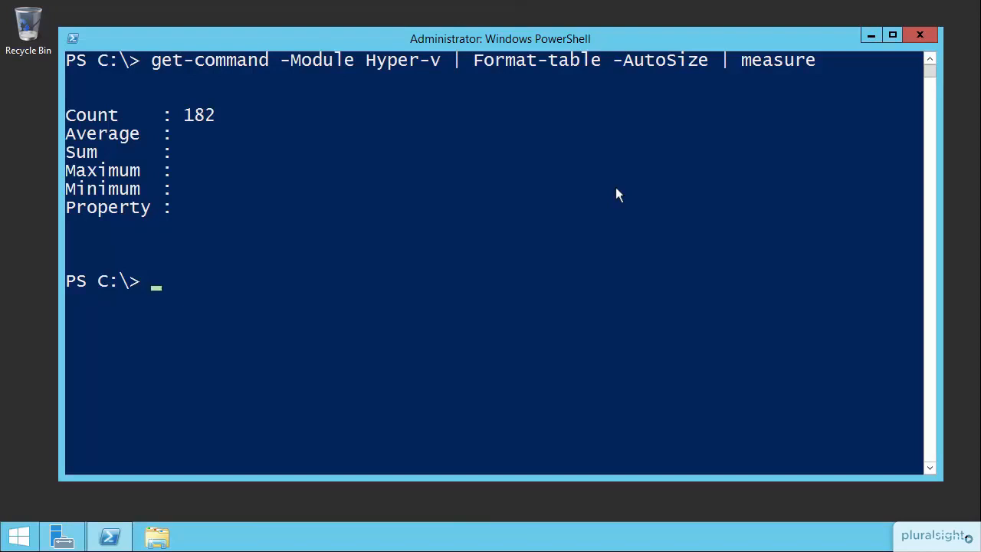
- Minimize the console, open Hyper-V Manager from Server Manager and pin it to the taskbar
left_click(864, 35)
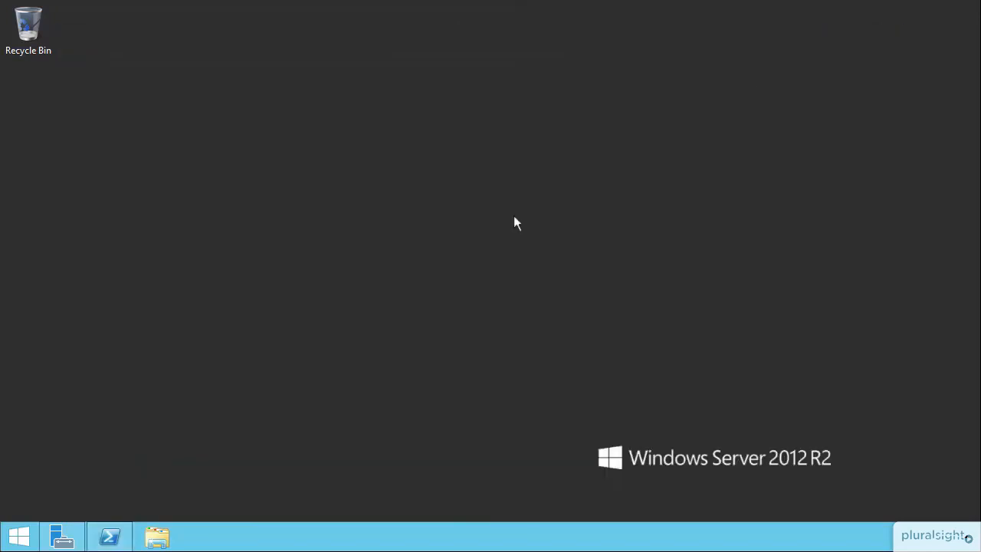
left_click(64, 539)
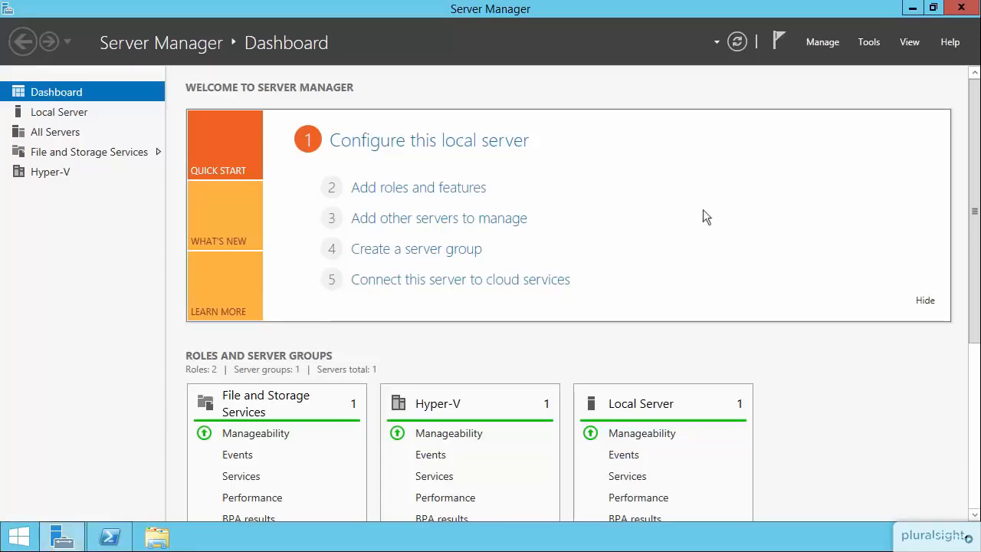
left_click(865, 44)
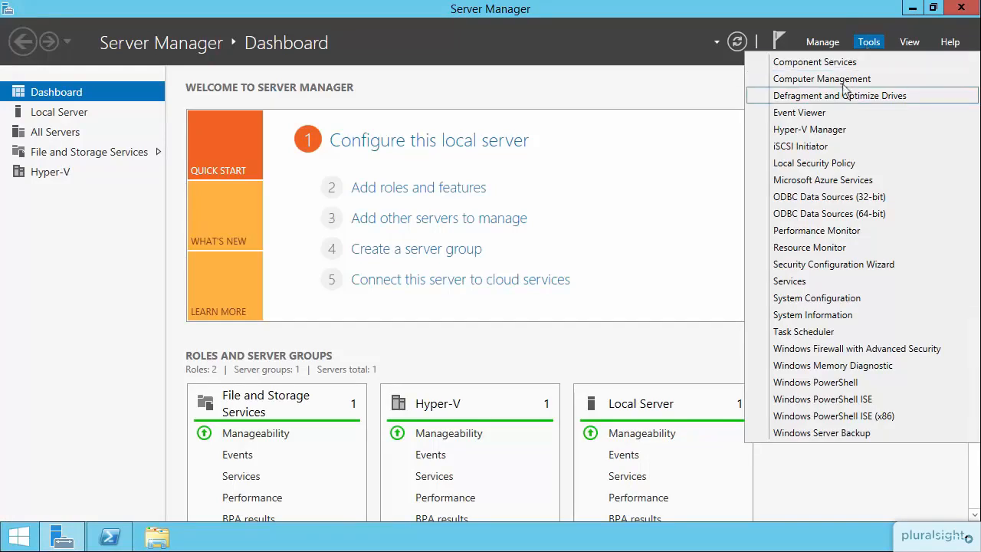
left_click(817, 130)
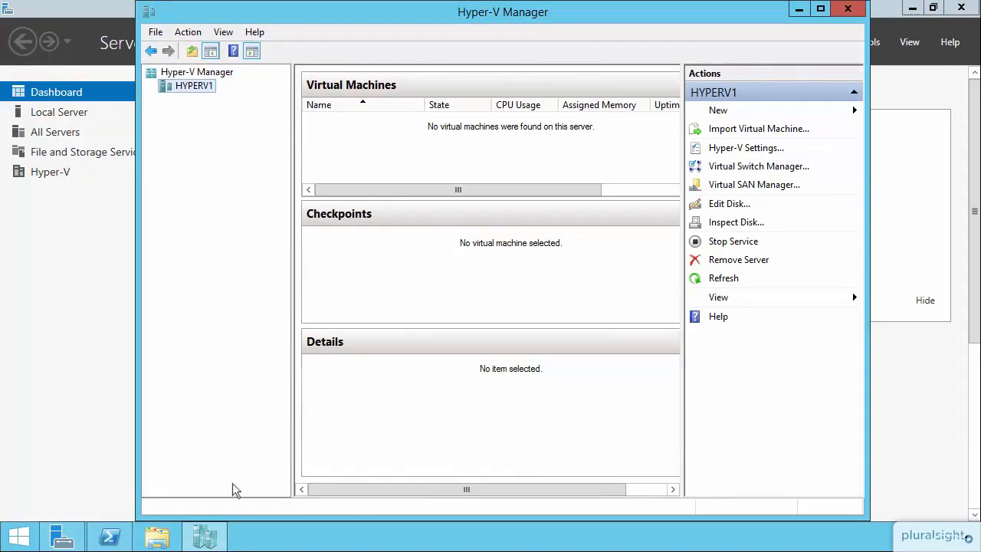
right_click(212, 536)
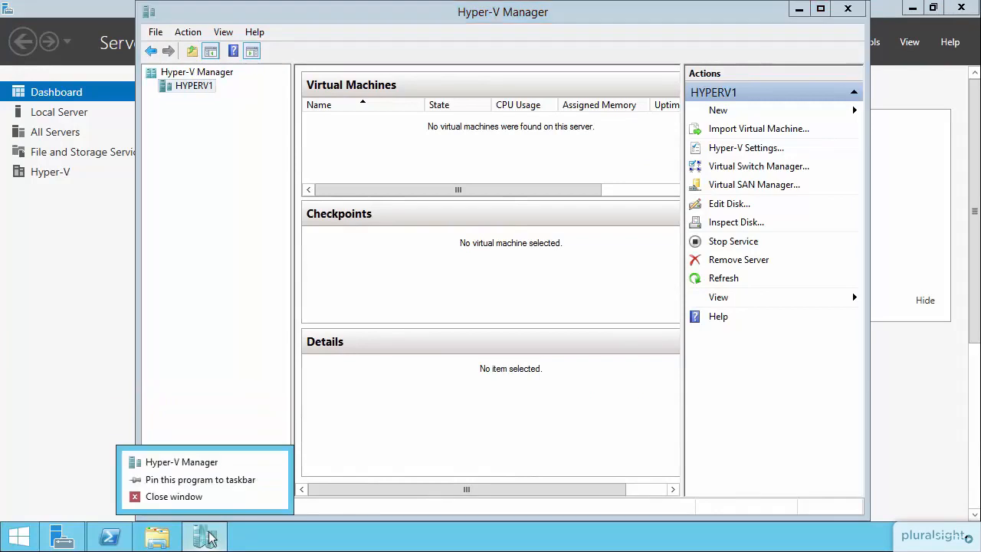
left_click(211, 484)
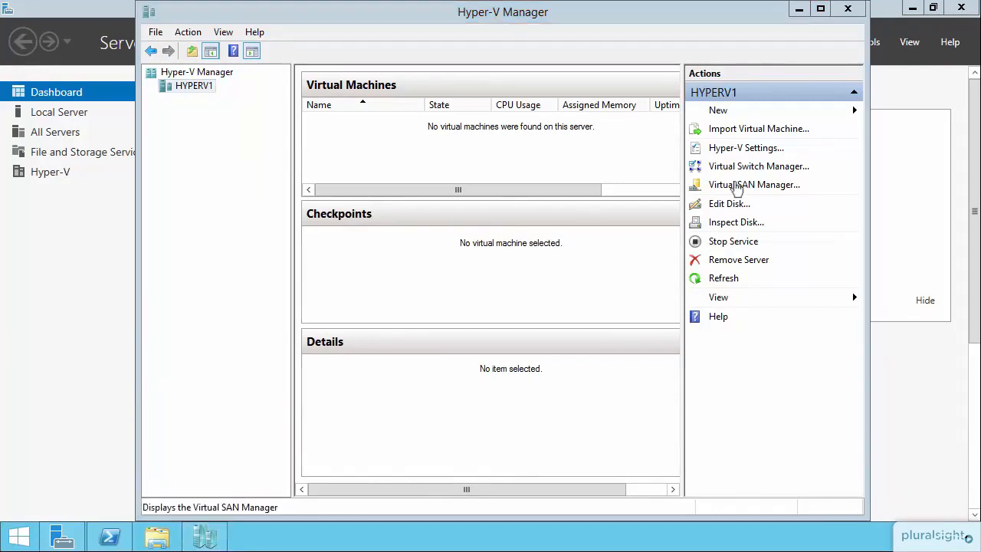
- Close Server Manager and show the root Hyper-V Manager introduction page in a maximized window
left_click(964, 7)
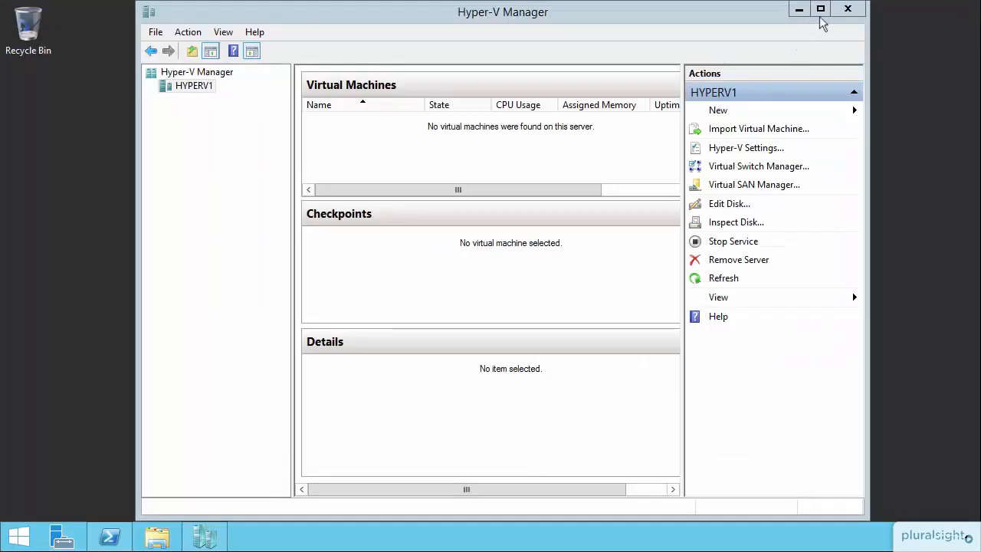
left_click(820, 10)
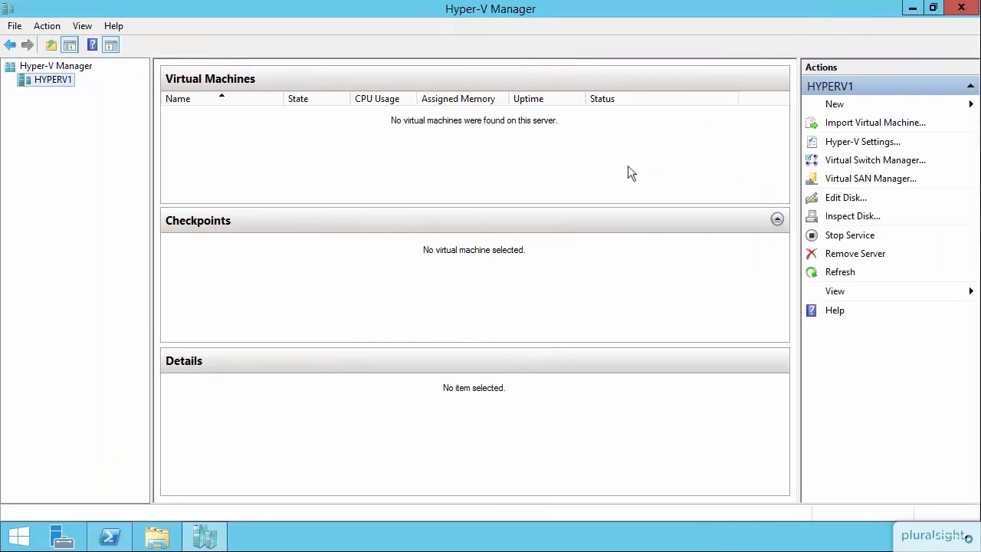
left_click(75, 66)
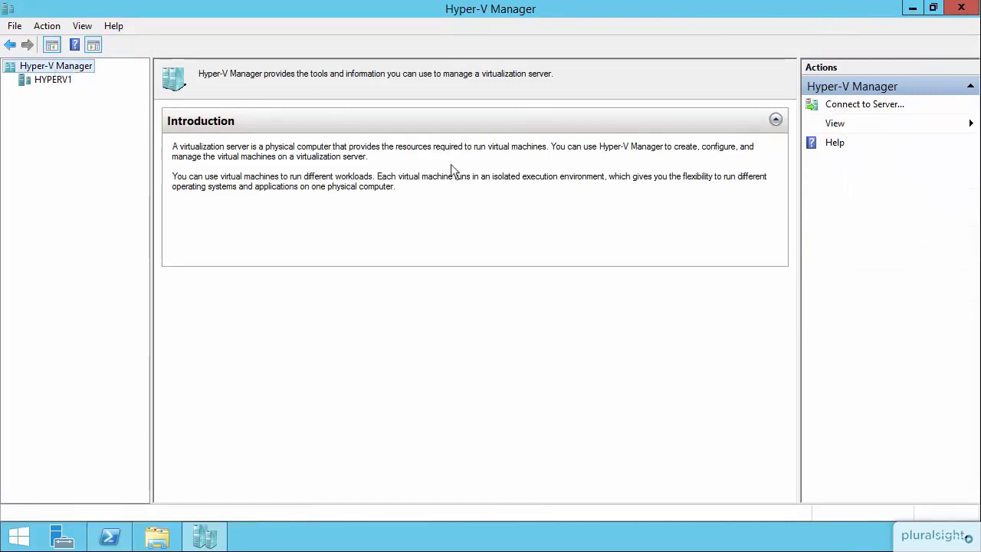
- Start a new virtual machine on the HYPERV1 server with a custom configuration and name it Server1
left_click(56, 80)
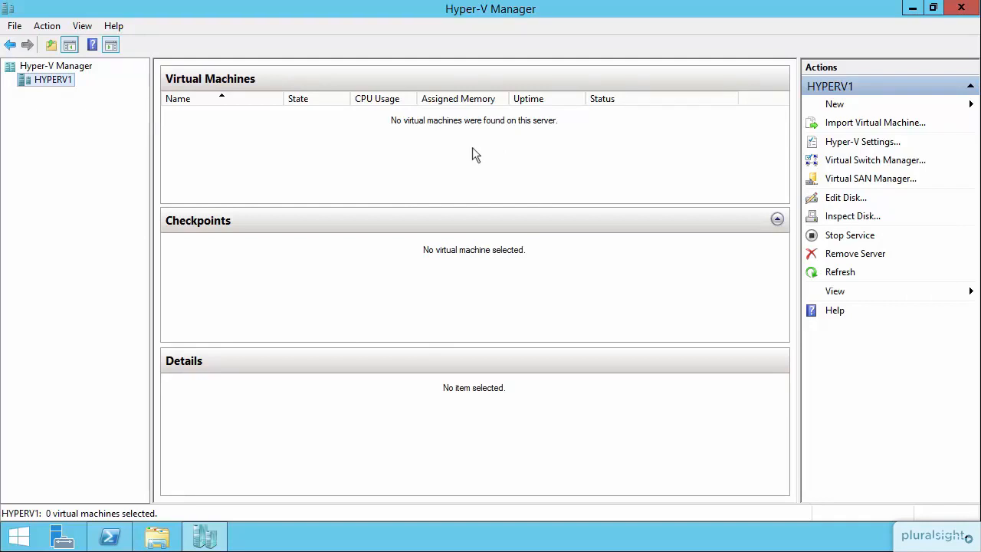
left_click(833, 105)
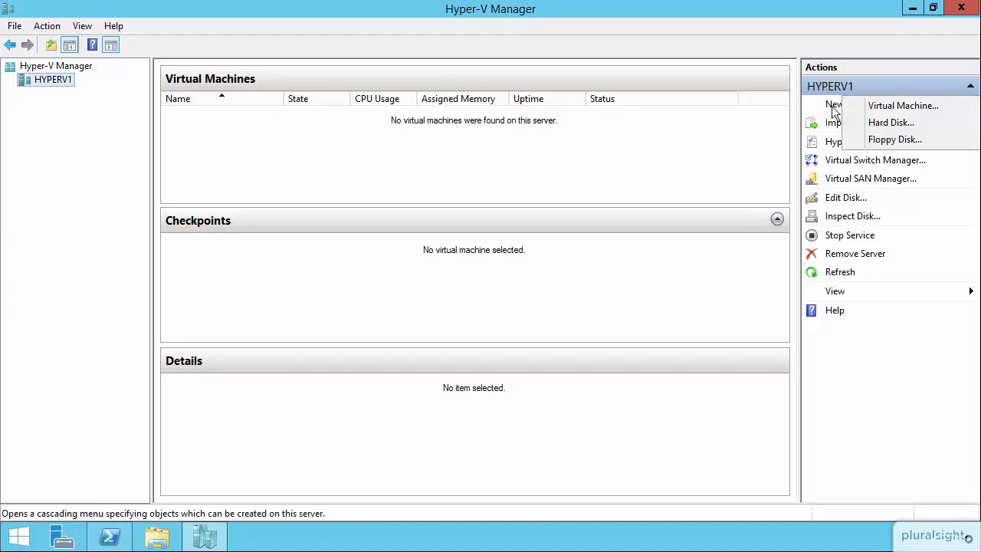
left_click(891, 107)
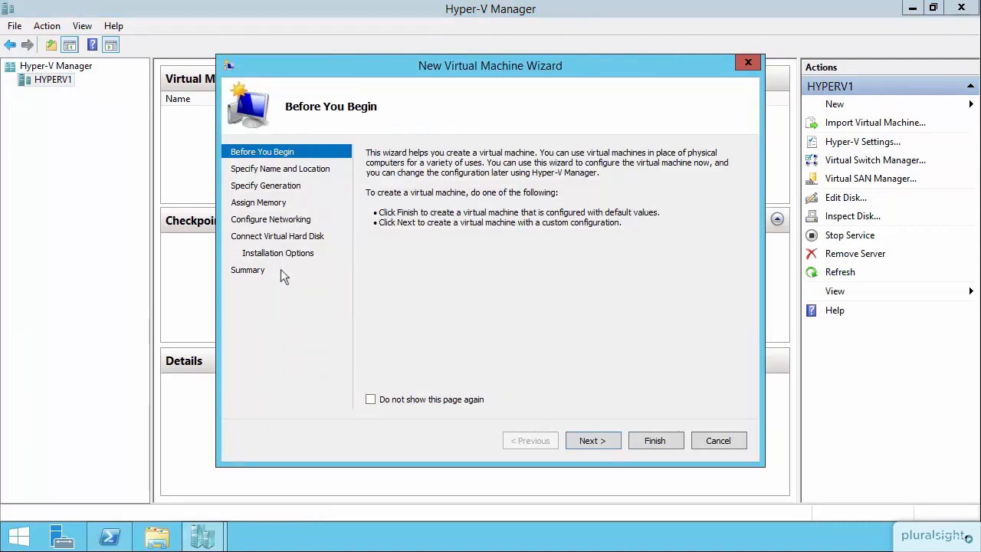
left_click(591, 441)
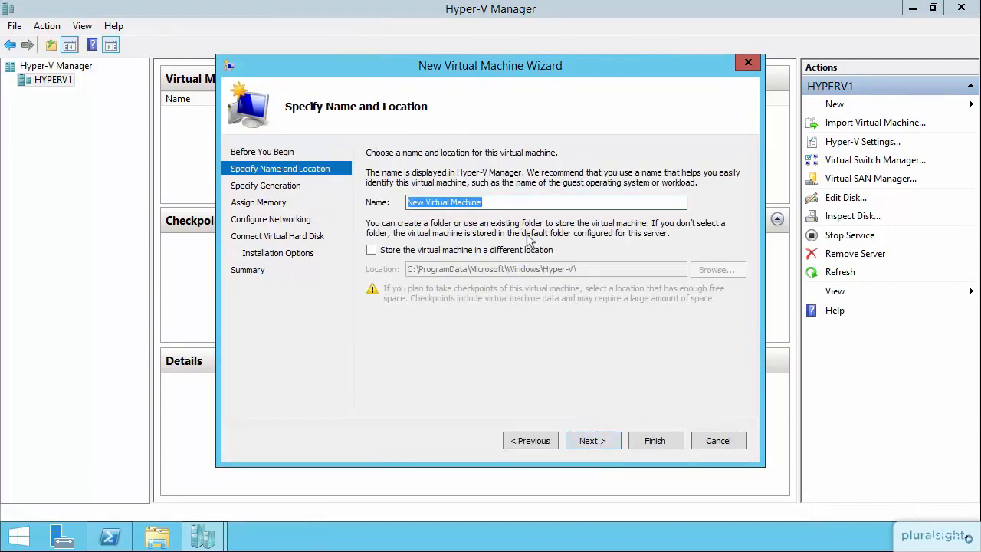
left_click(495, 202)
left_click_drag(494, 202, 404, 204)
type("Ser")
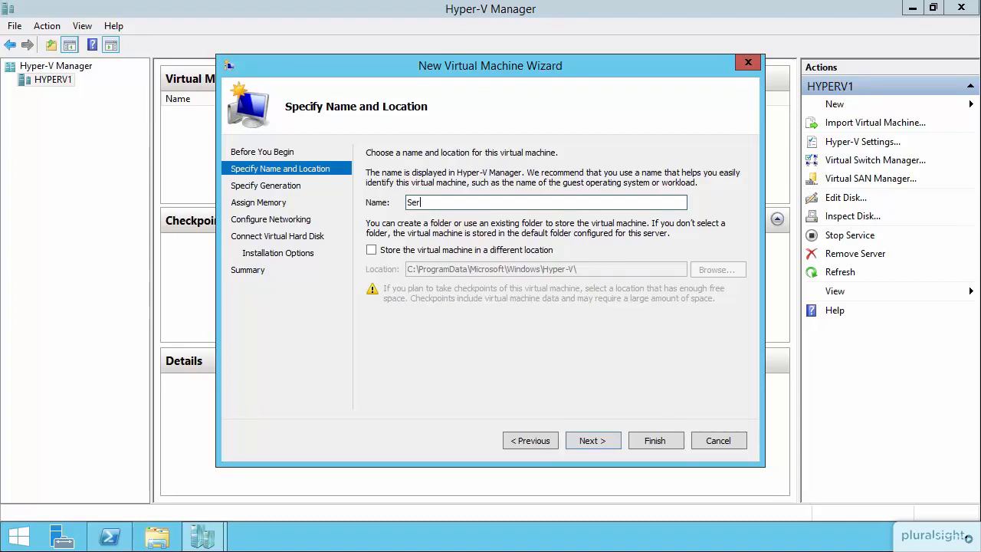
type("ver1")
- Keep the default storage location for the virtual machine, choose Generation 2 and advance to the memory assignment
left_click(407, 255)
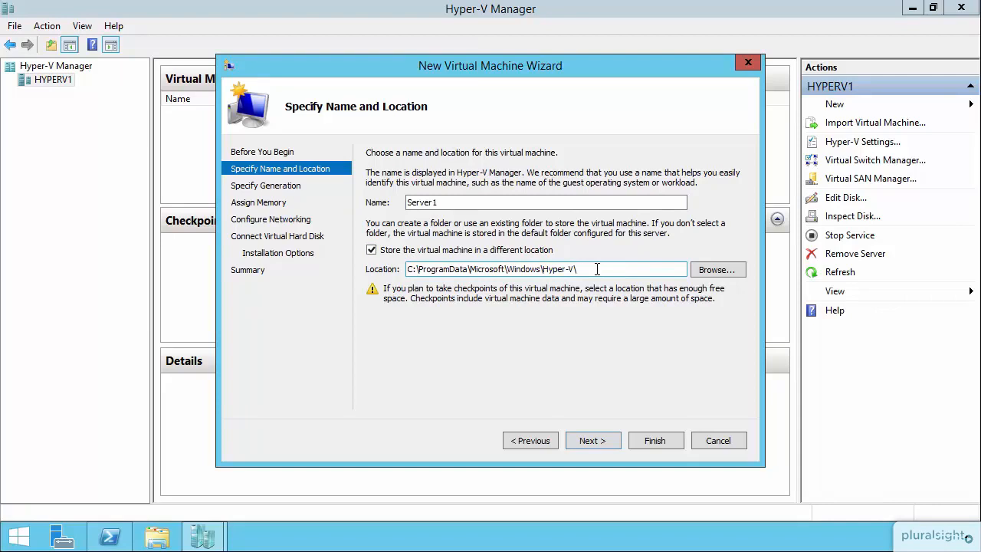
left_click(465, 251)
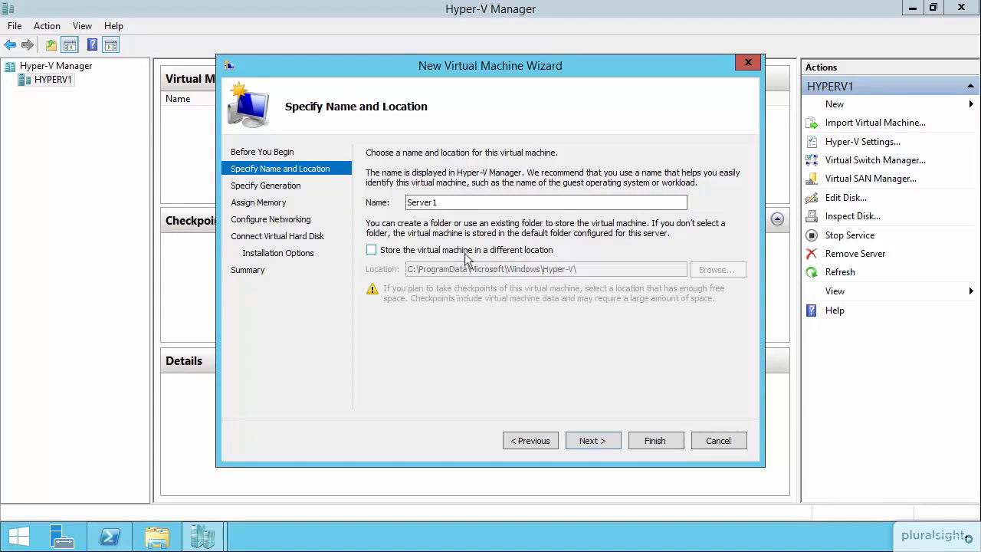
left_click(593, 439)
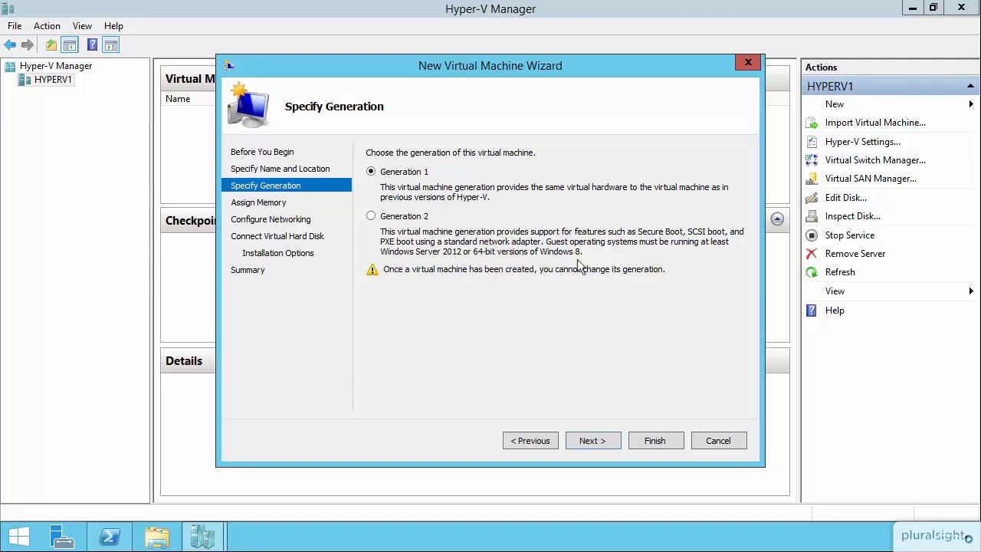
left_click(414, 222)
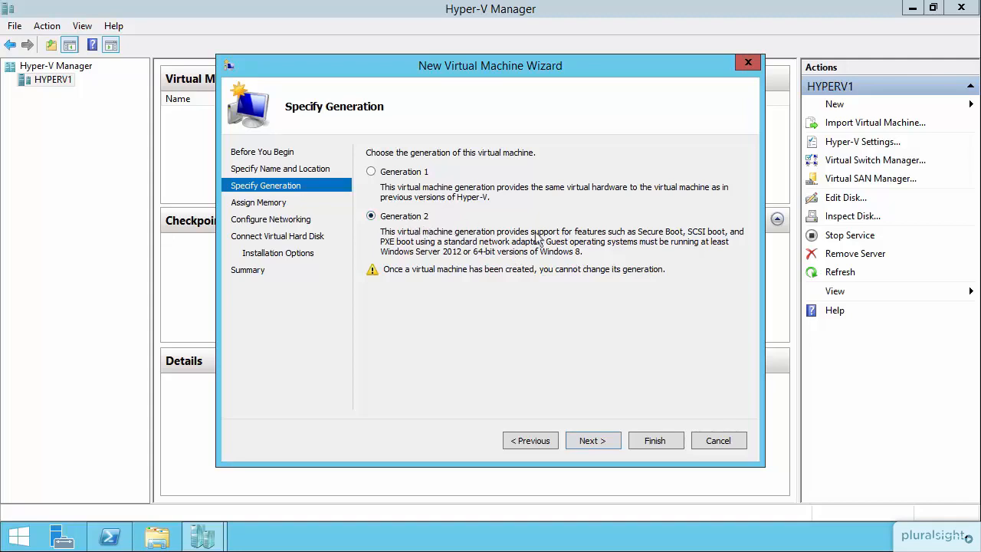
left_click(590, 437)
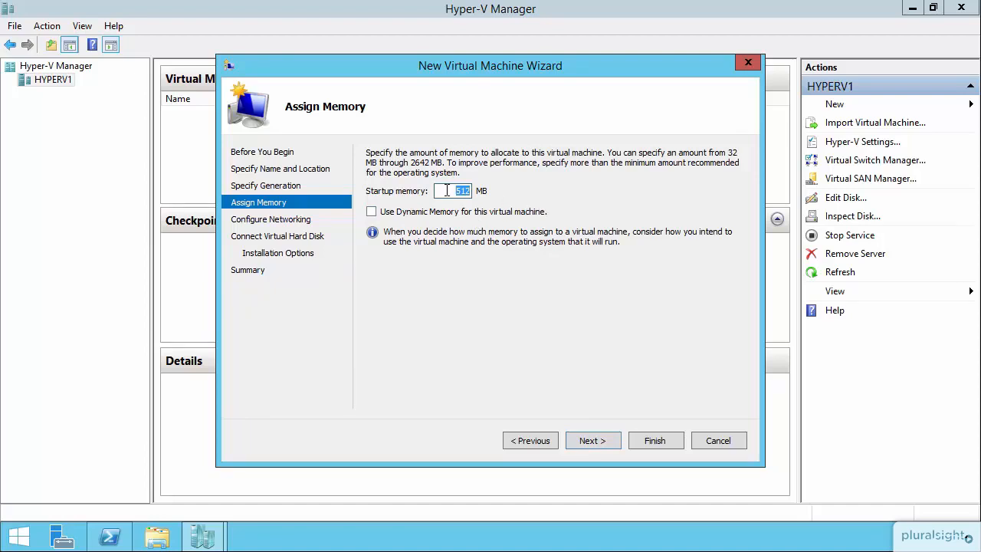
- Set the virtual machine's startup memory to 1024 MB without dynamic memory and advance to the networking configuration
left_click_drag(449, 192, 491, 192)
type("1024")
left_click(602, 440)
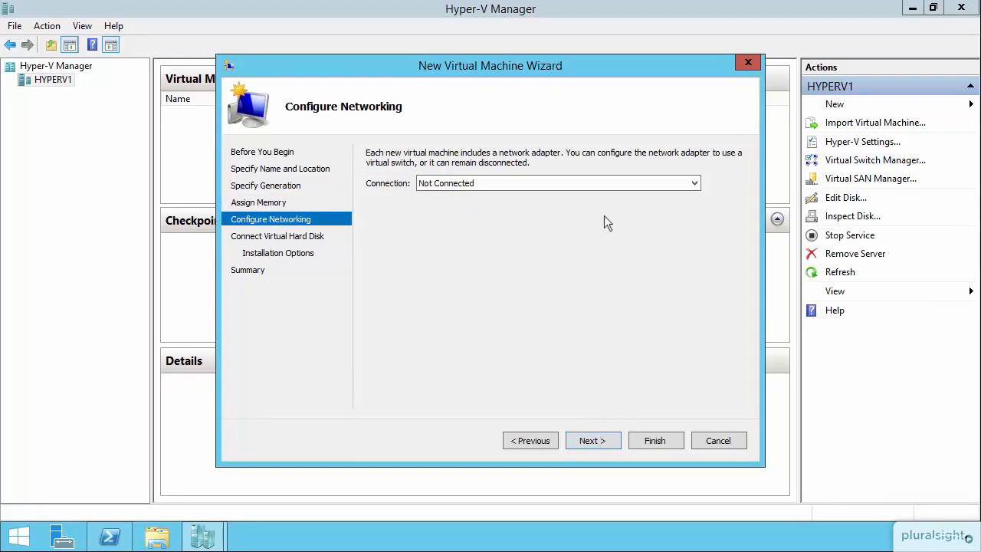
- Connect the virtual machine to the Intel(R) 82574L Gigabit Network Connection - Virtual Switch and keep the default new 127 GB virtual hard disk
left_click(597, 188)
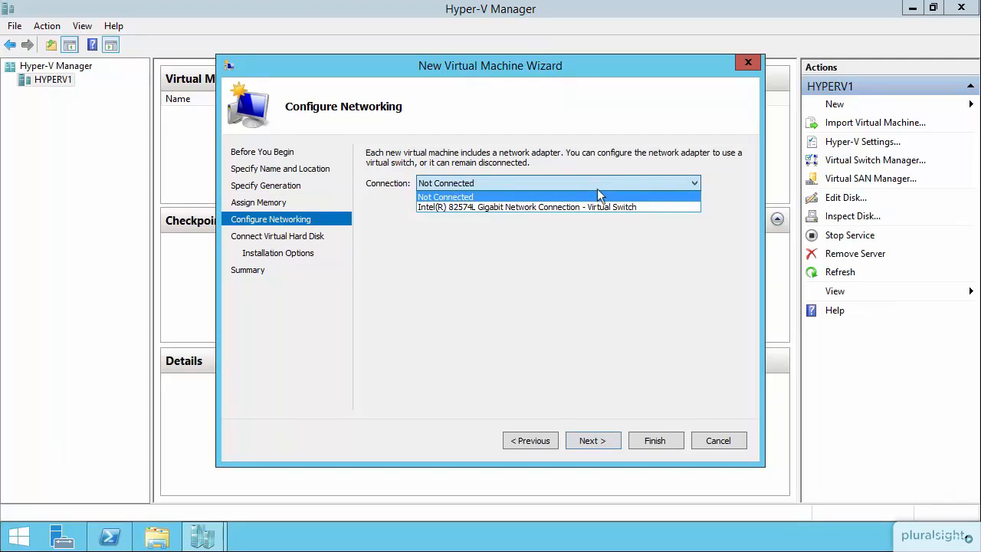
left_click(519, 207)
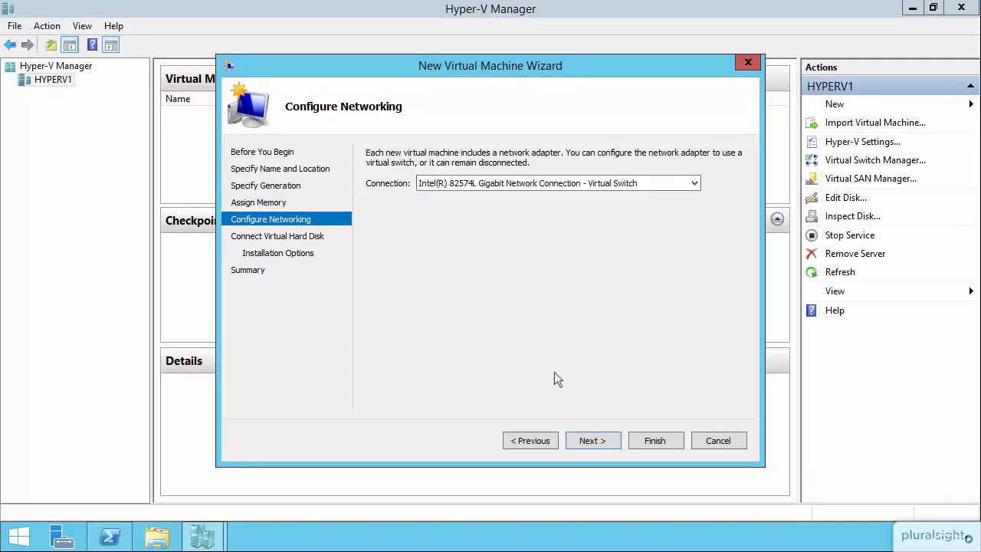
left_click(605, 440)
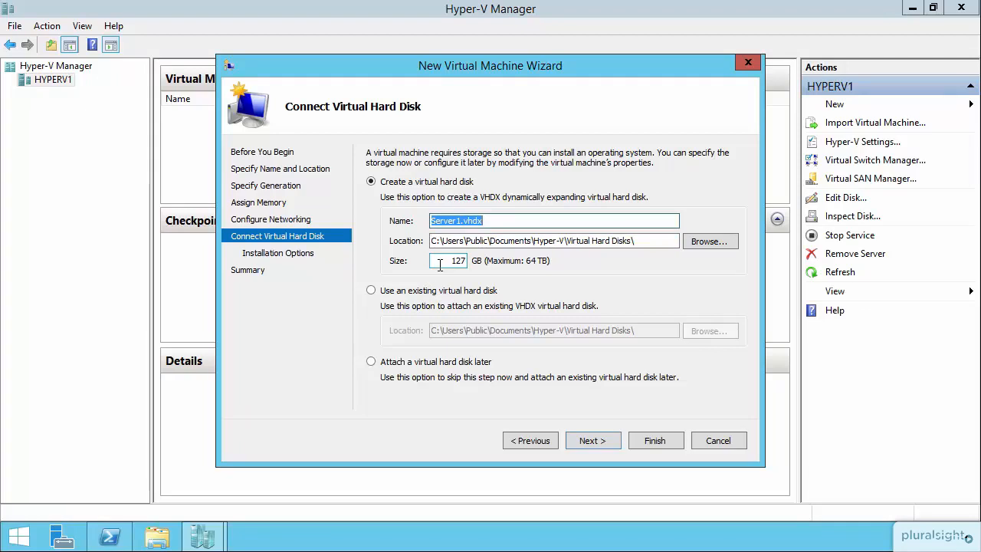
left_click_drag(450, 262, 469, 264)
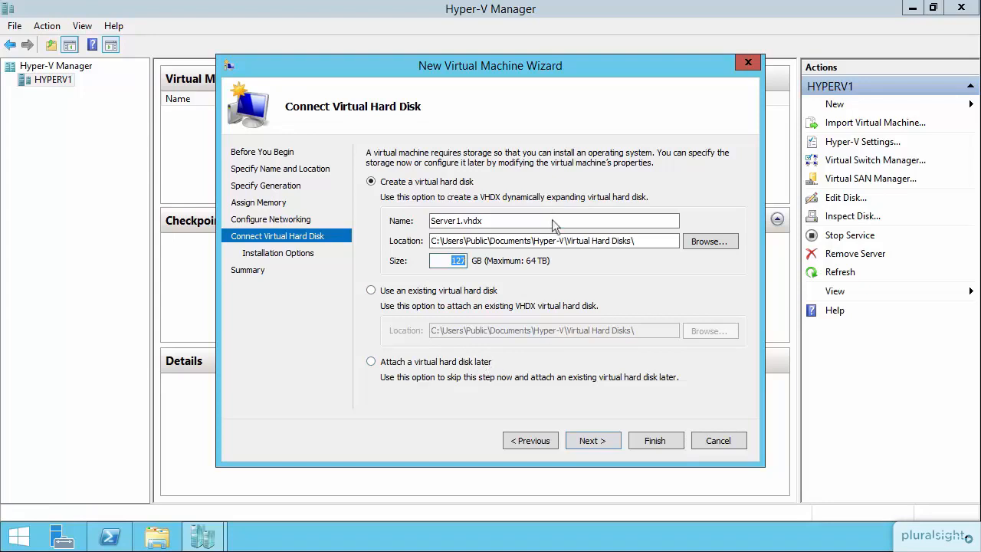
left_click(597, 442)
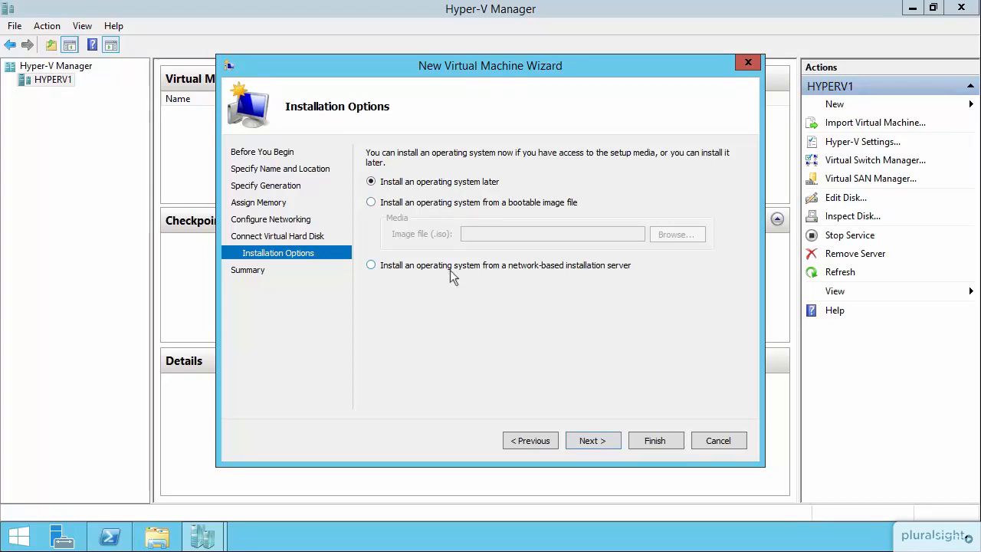
- Choose the 9200.16384.WIN8_RTM image in C:\ISO as the bootable installation media and finish creating the virtual machine
left_click(451, 204)
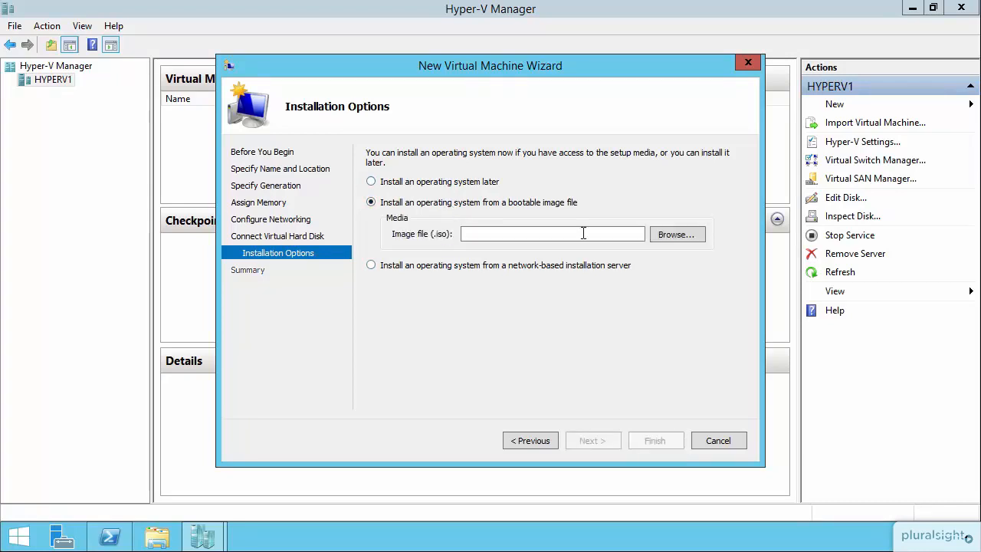
left_click(675, 239)
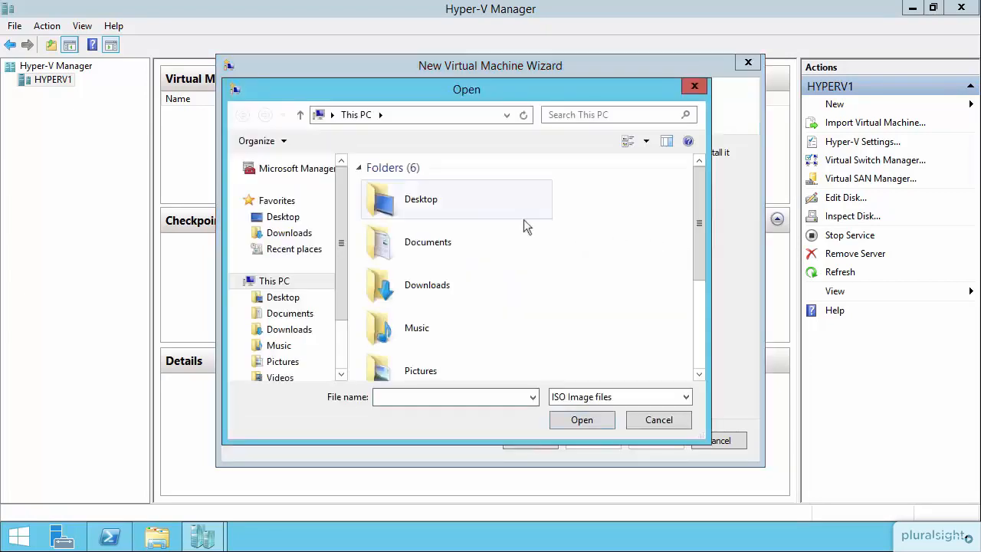
left_click_drag(341, 257, 341, 291)
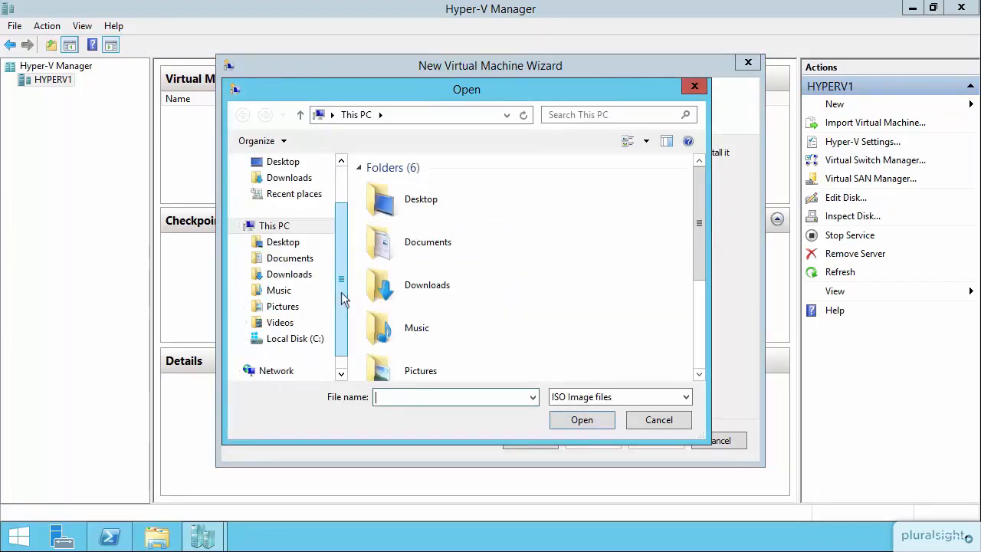
left_click(285, 340)
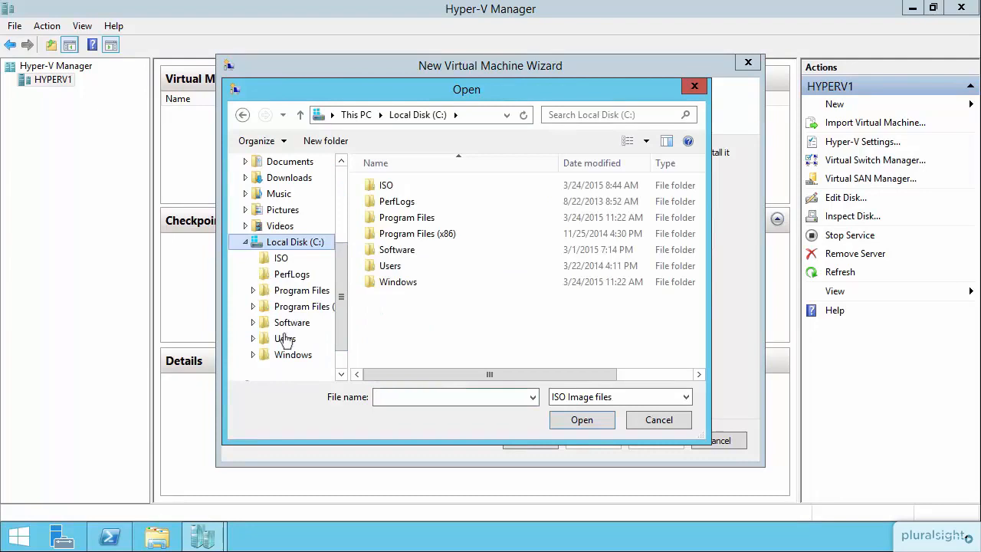
left_click(288, 261)
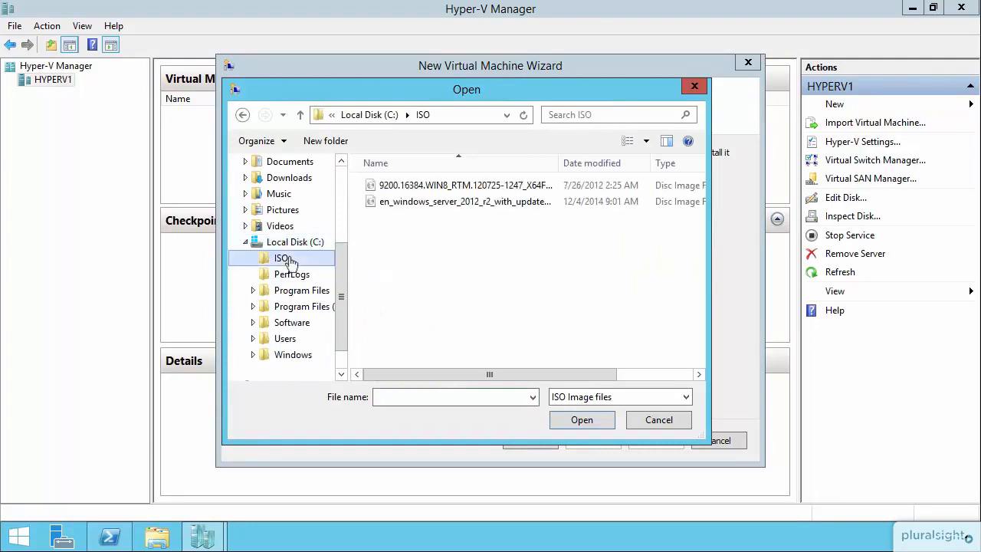
double_click(464, 188)
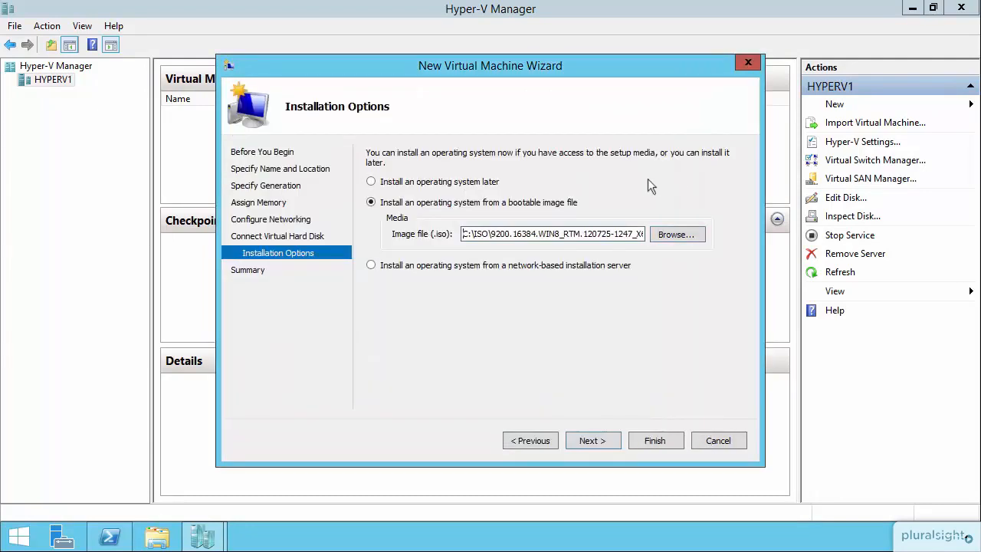
left_click(596, 438)
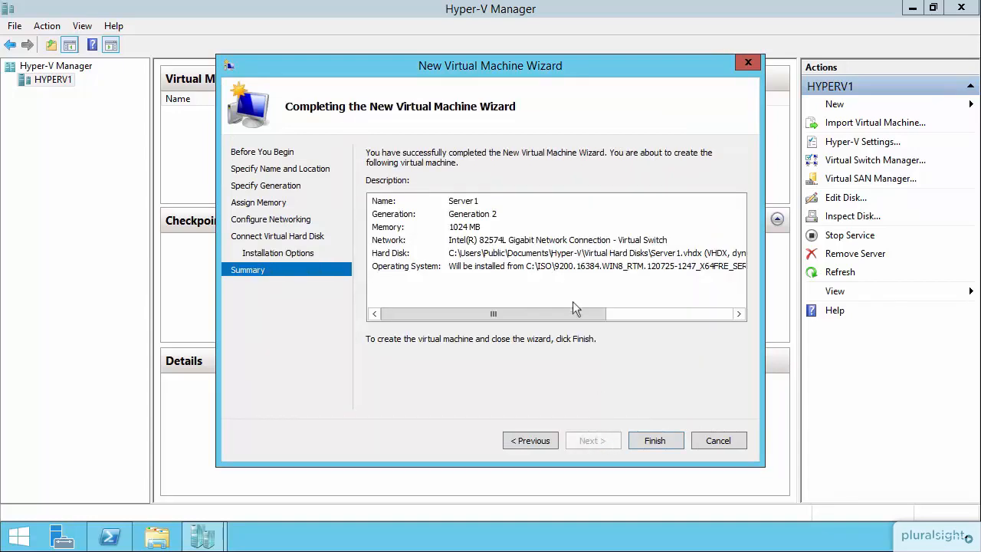
left_click(650, 442)
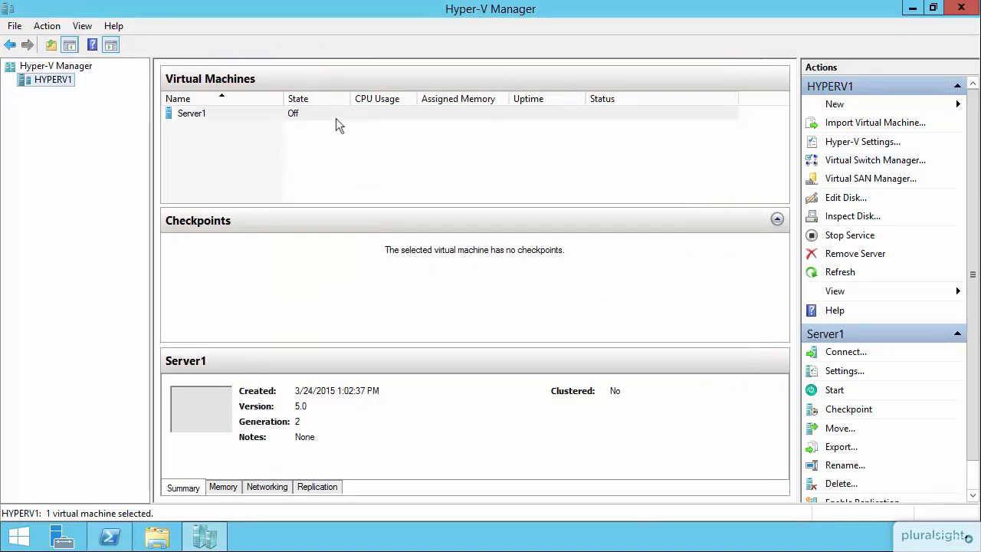
- Review Server1's memory, networking and replication details, then return to its summary
left_click(229, 114)
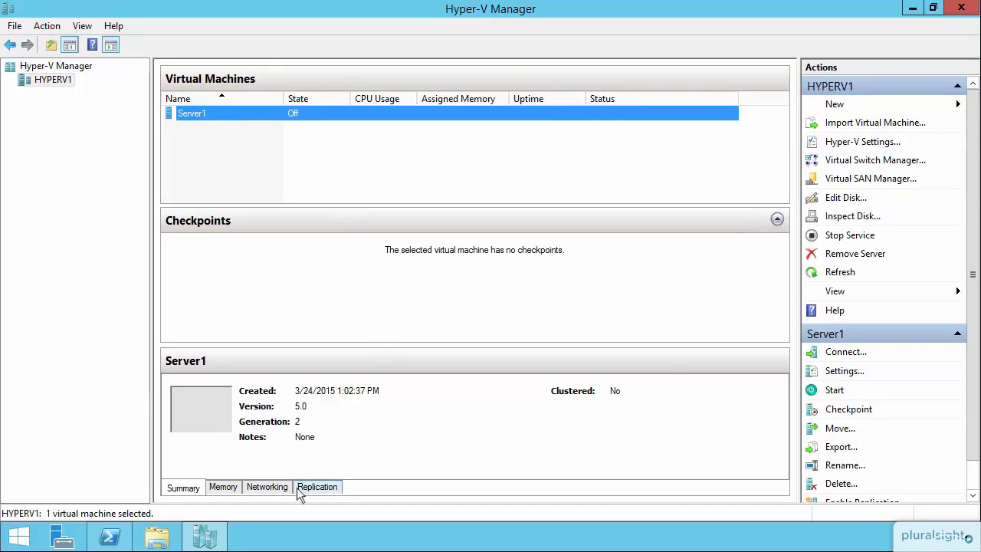
left_click(224, 488)
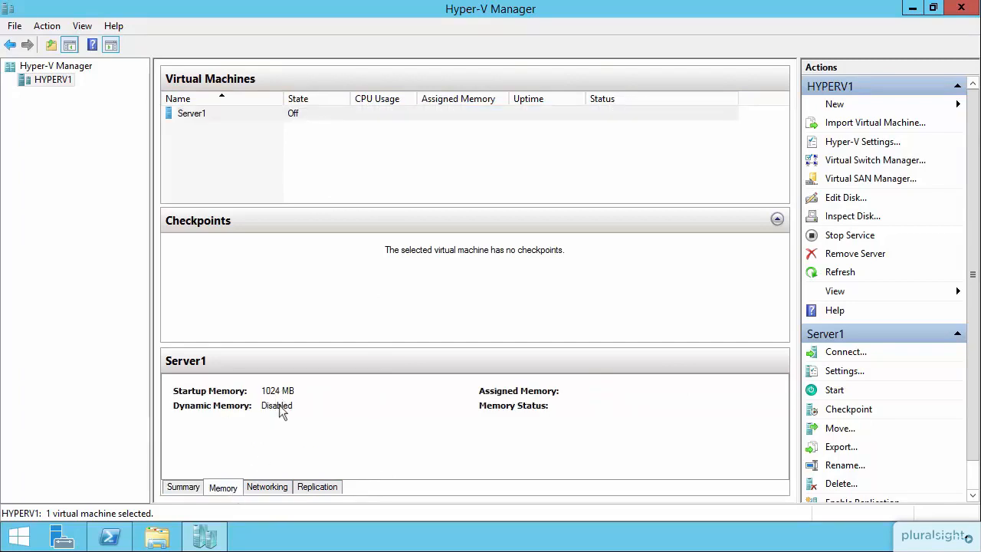
left_click(280, 484)
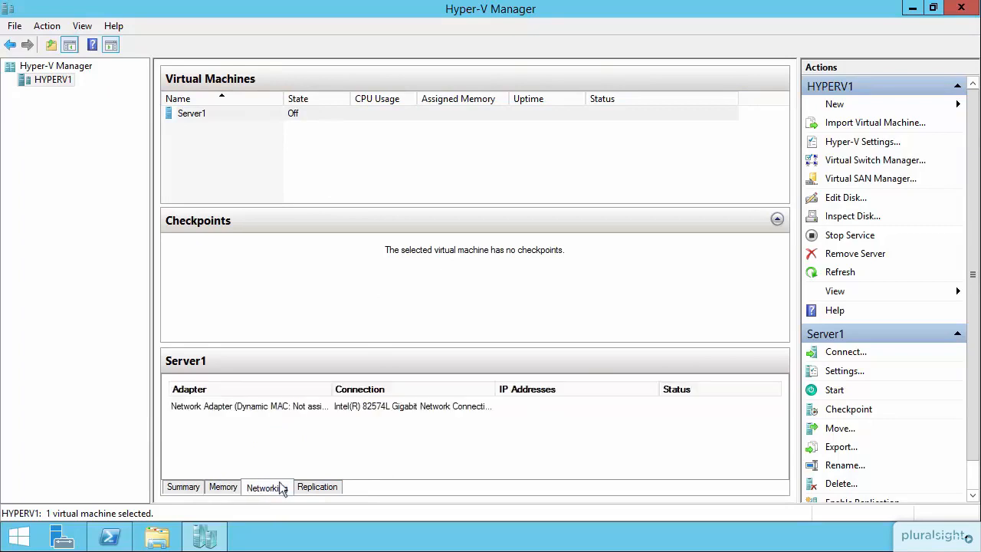
left_click(311, 488)
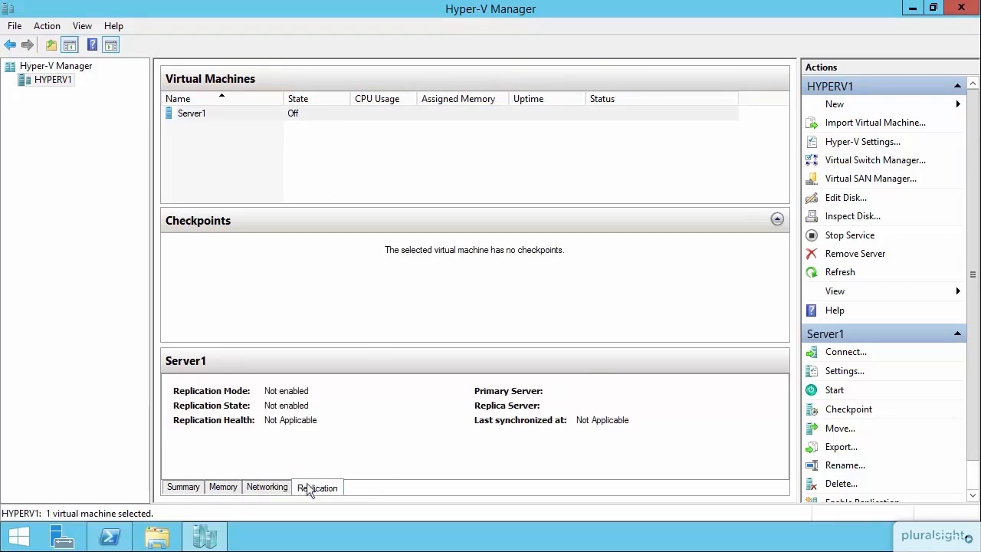
left_click(185, 489)
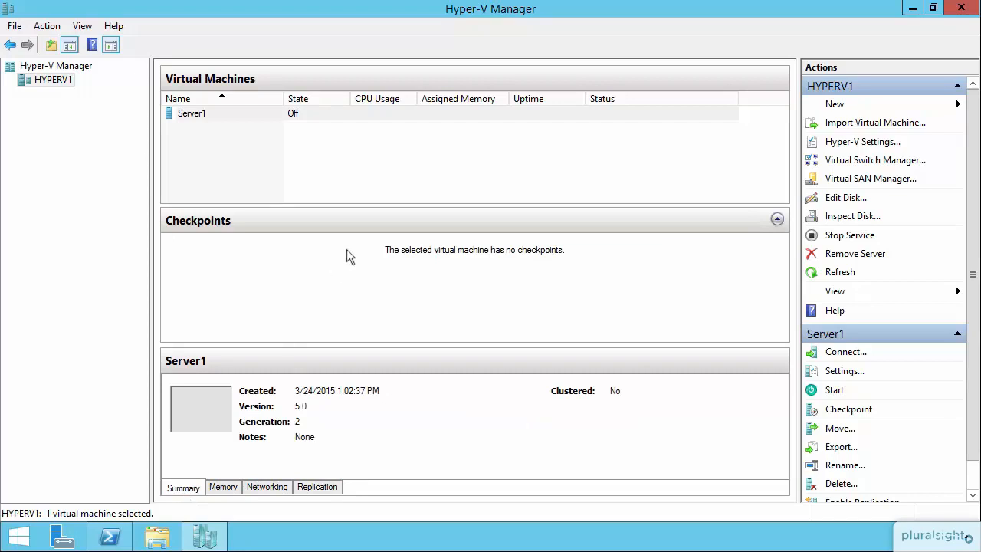
- Start the Server1 virtual machine
left_click(356, 114)
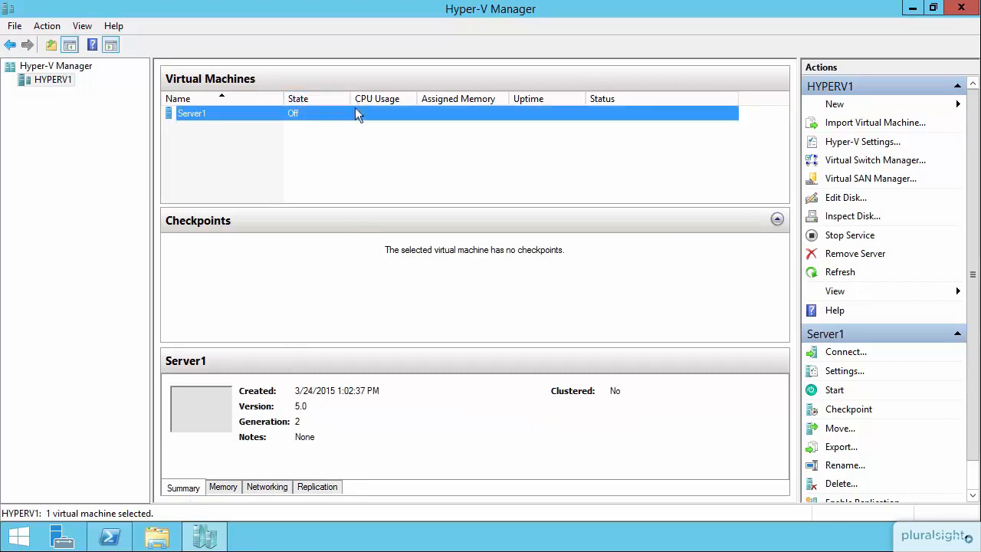
right_click(358, 115)
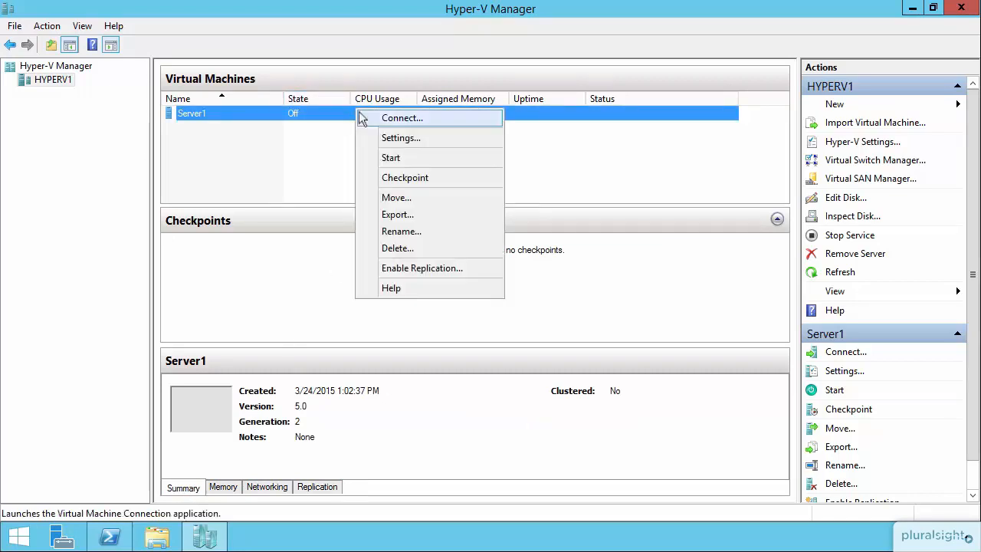
left_click(414, 162)
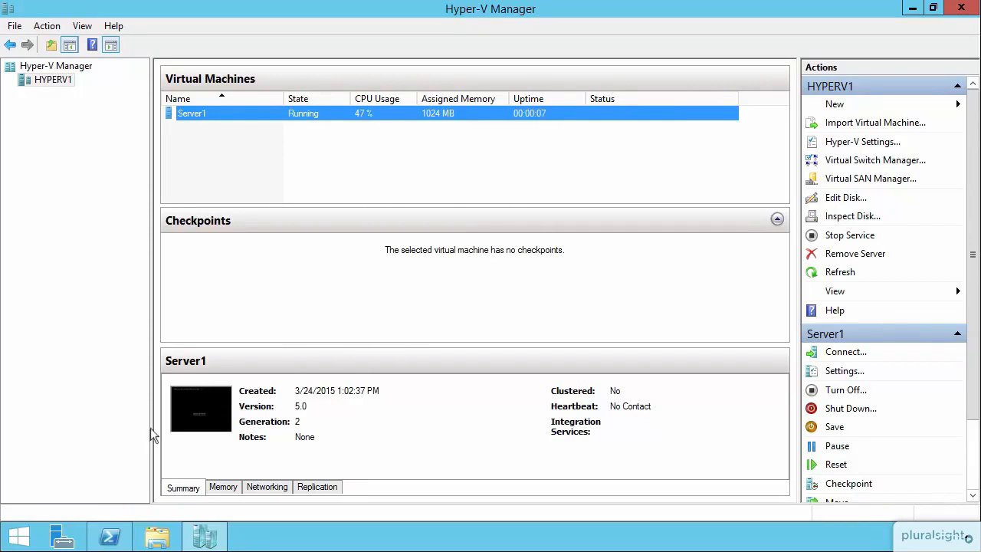
- Connect to Server1's console, boot it from the DVD into Windows Setup and close the connection window
double_click(391, 115)
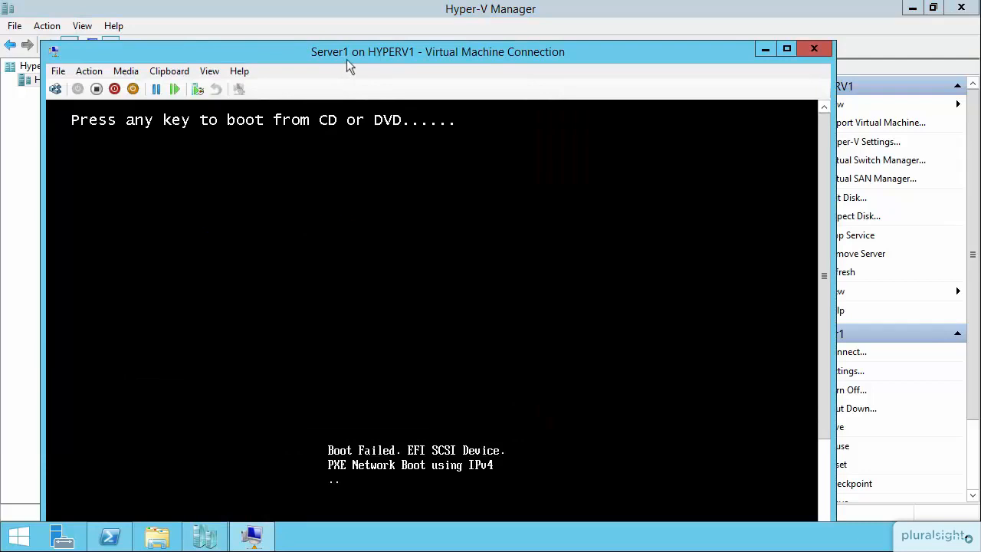
left_click_drag(347, 59, 347, 42)
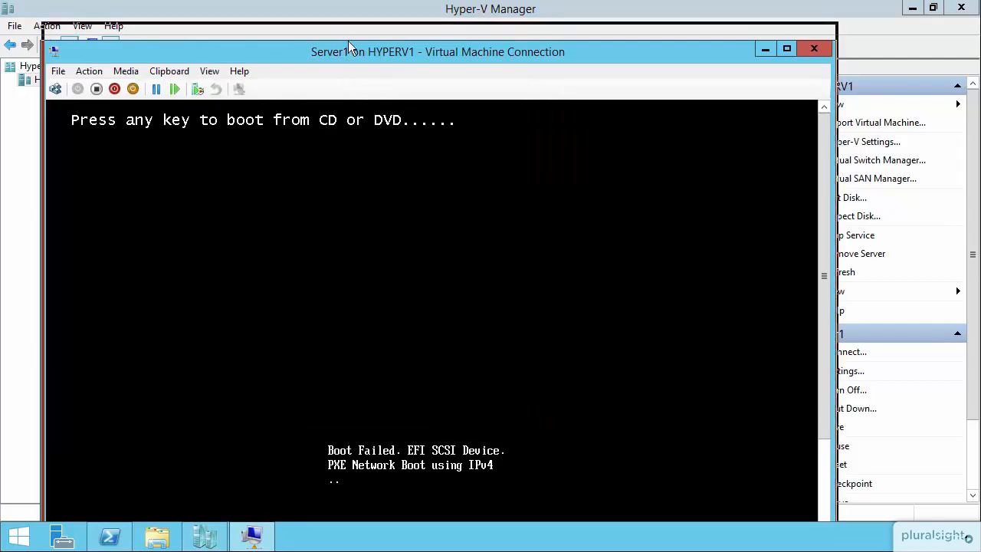
left_click_drag(347, 42, 351, 31)
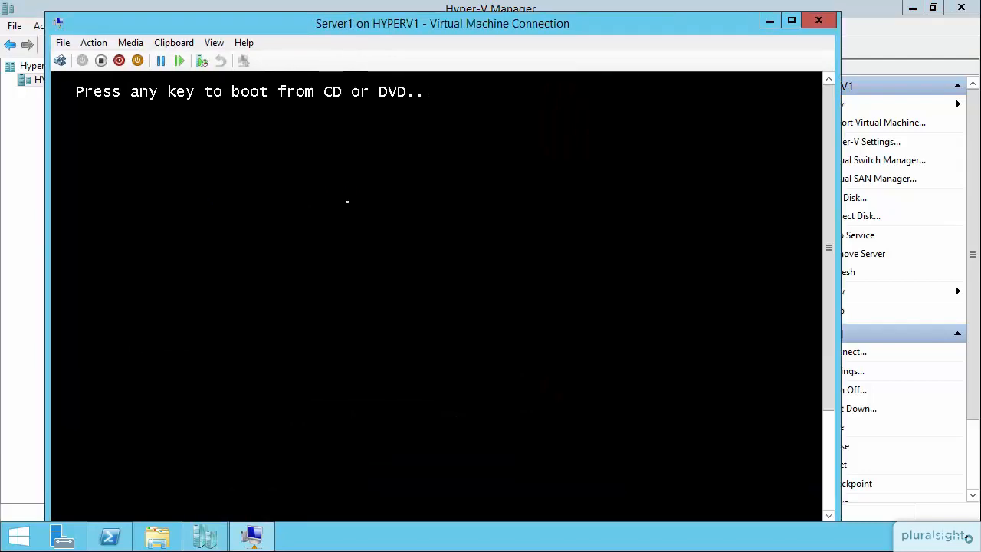
key("space")
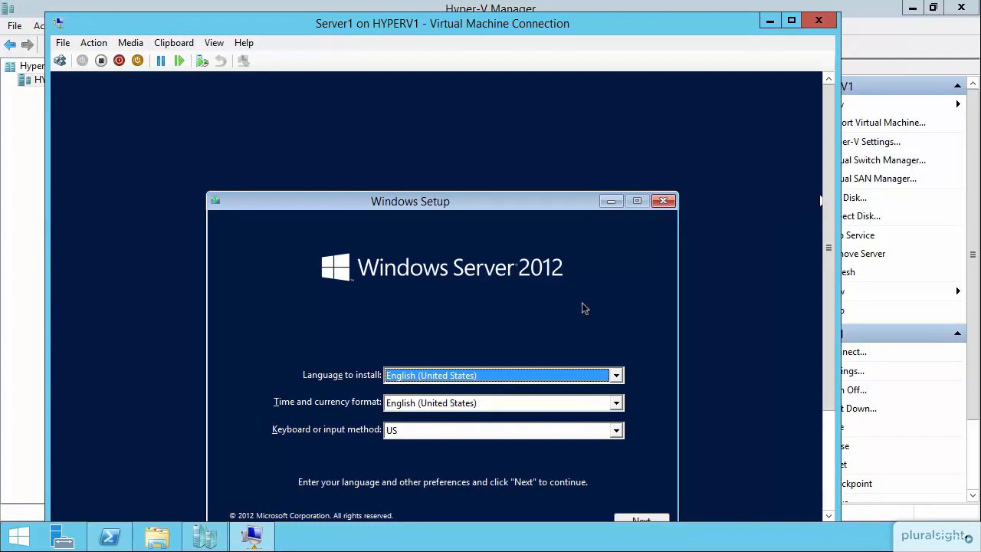
left_click(817, 23)
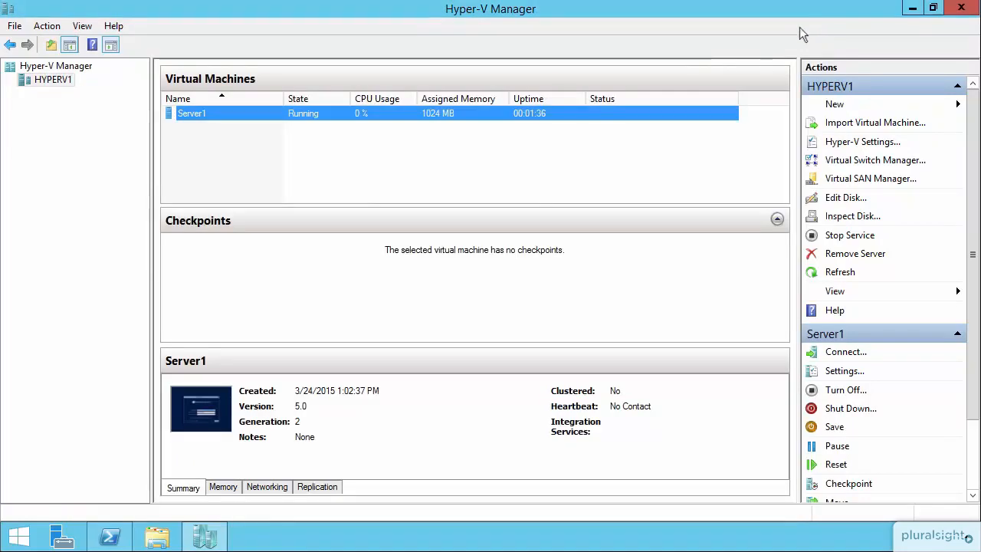
right_click(394, 113)
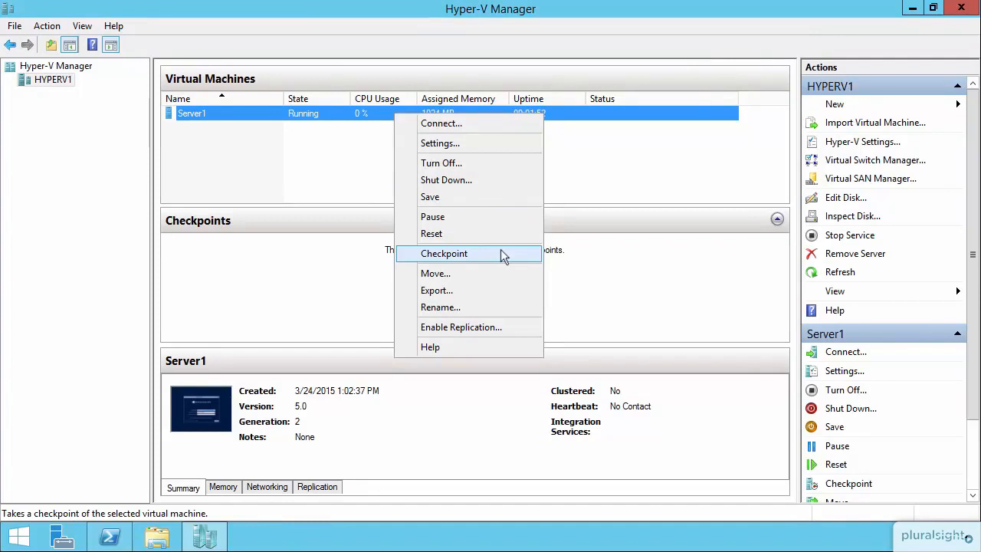
left_click(679, 179)
left_click(342, 114)
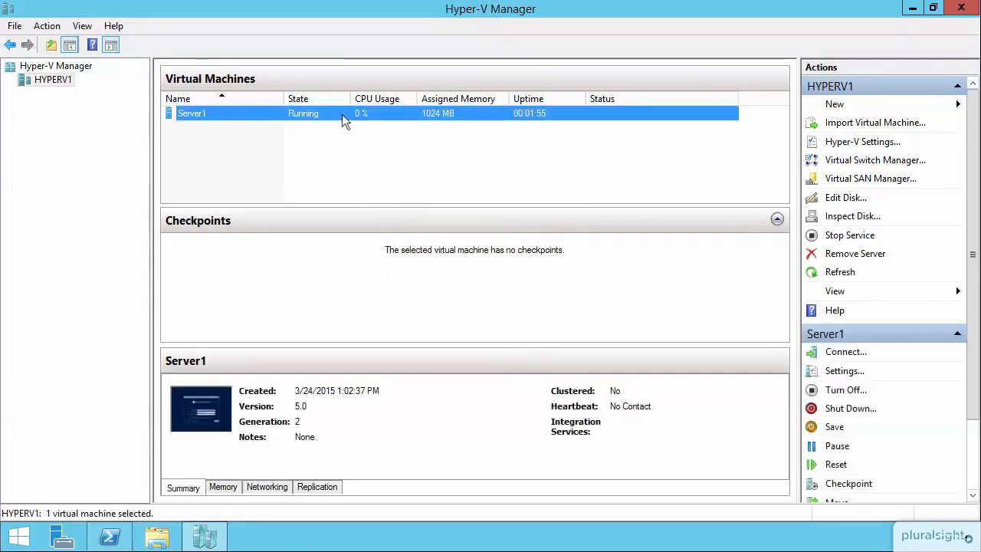